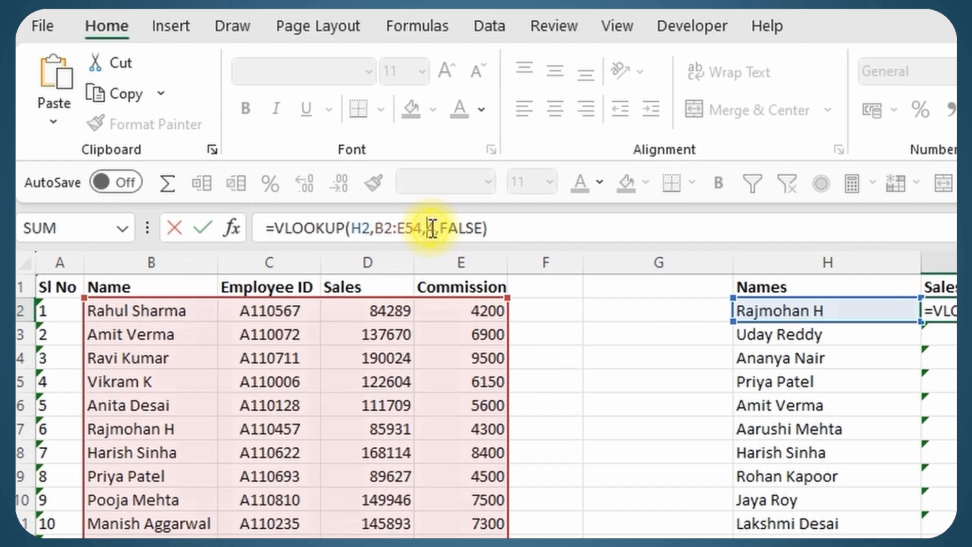
# Commit the VLOOKUP formula in I2 and fill it down to I11
pyautogui.click(309, 60)
pyautogui.press('Return')
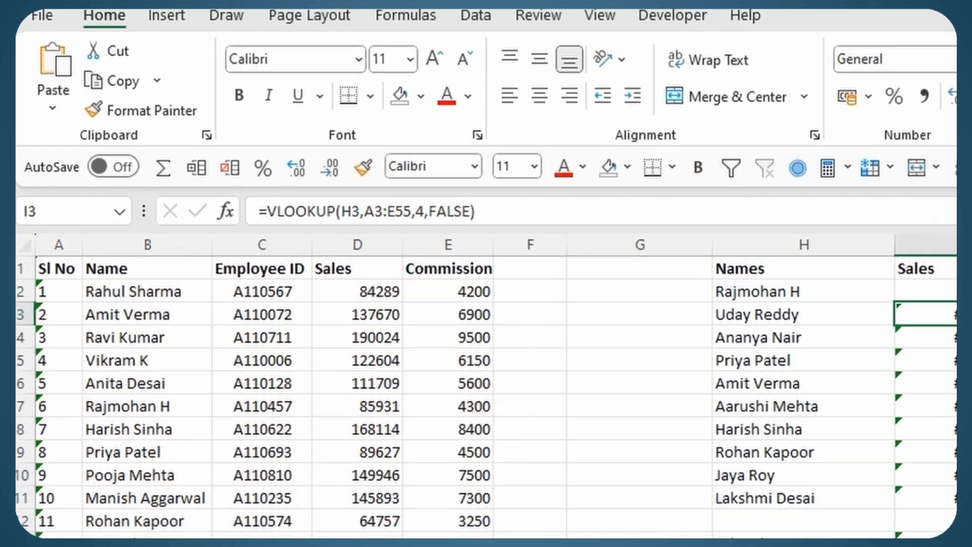
pyautogui.click(939, 311)
pyautogui.doubleClick(772, 128)
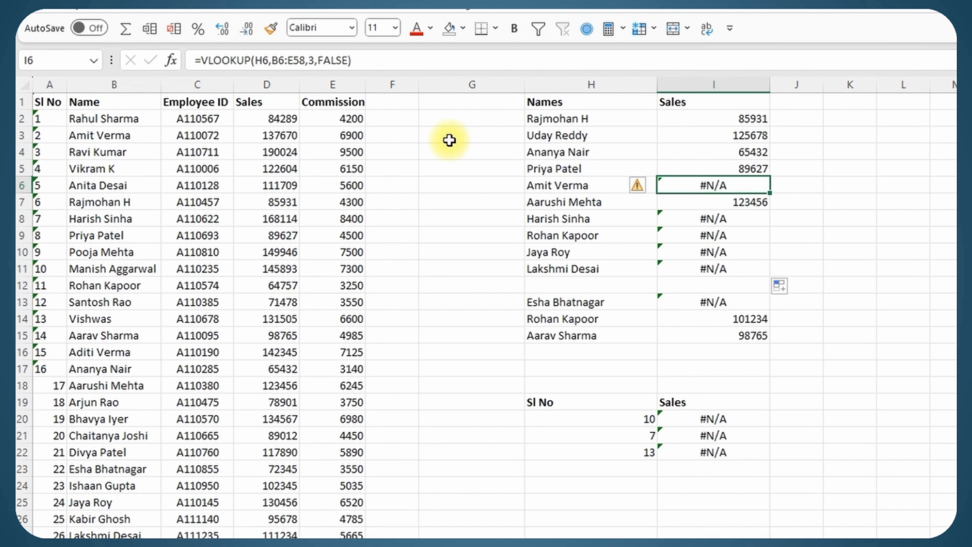
pyautogui.doubleClick(744, 183)
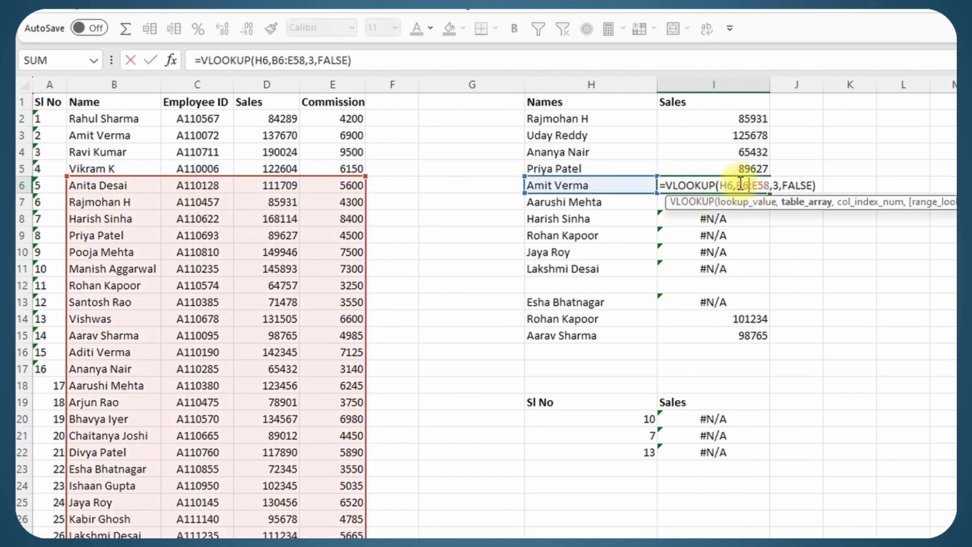
pyautogui.moveTo(768, 185); pyautogui.dragTo(771, 185)
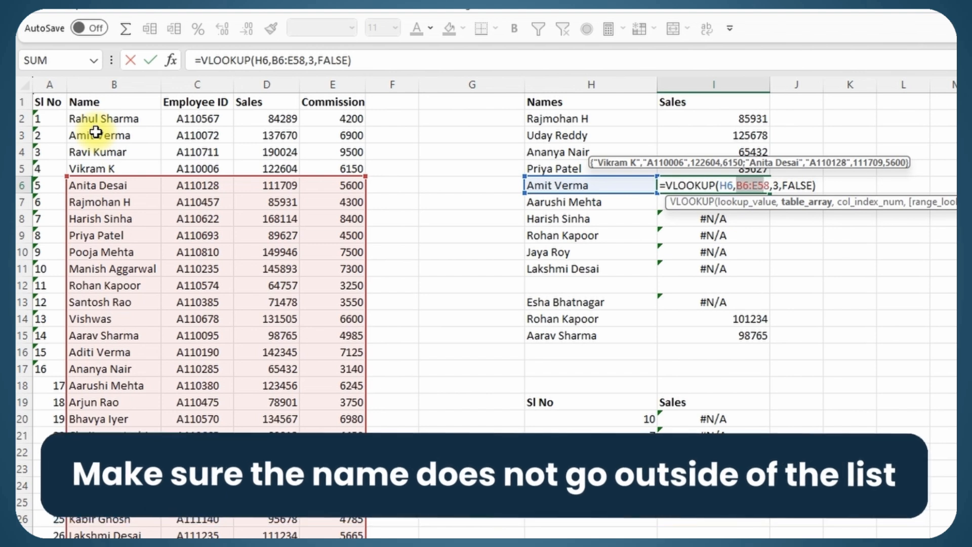
pyautogui.press('Return')
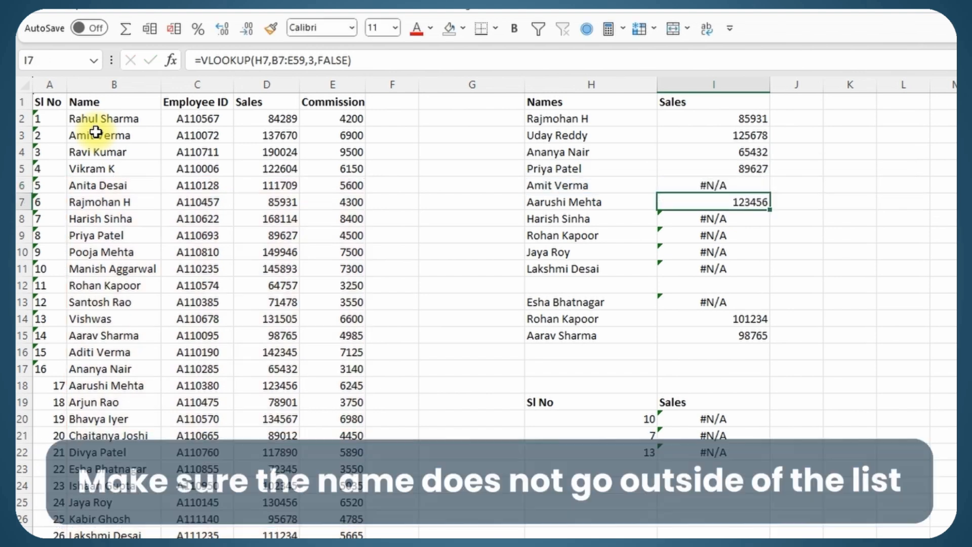
# Lock I2's lookup range to $B$2:$E$54 with F4 and refill it down to I11
pyautogui.click(733, 129)
pyautogui.doubleClick(738, 120)
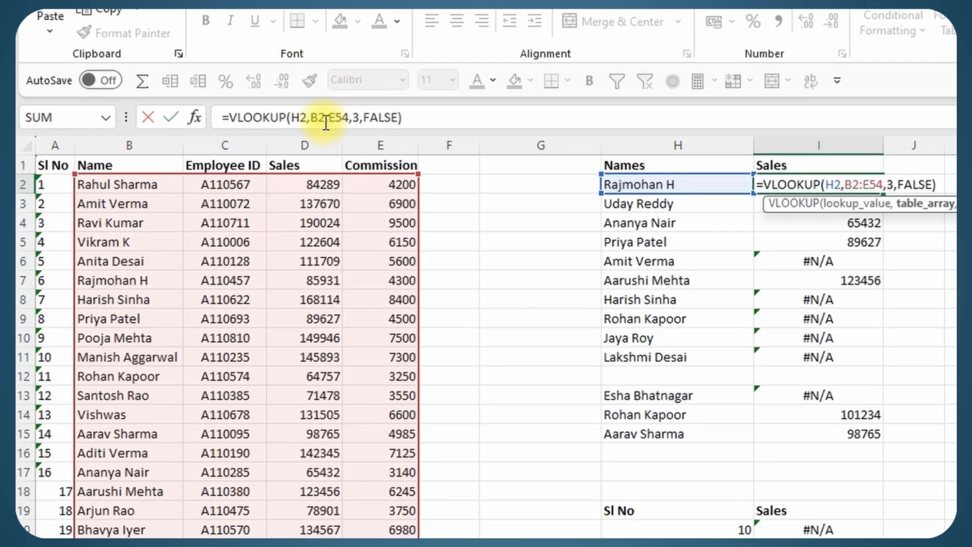
pyautogui.moveTo(272, 61); pyautogui.dragTo(298, 61)
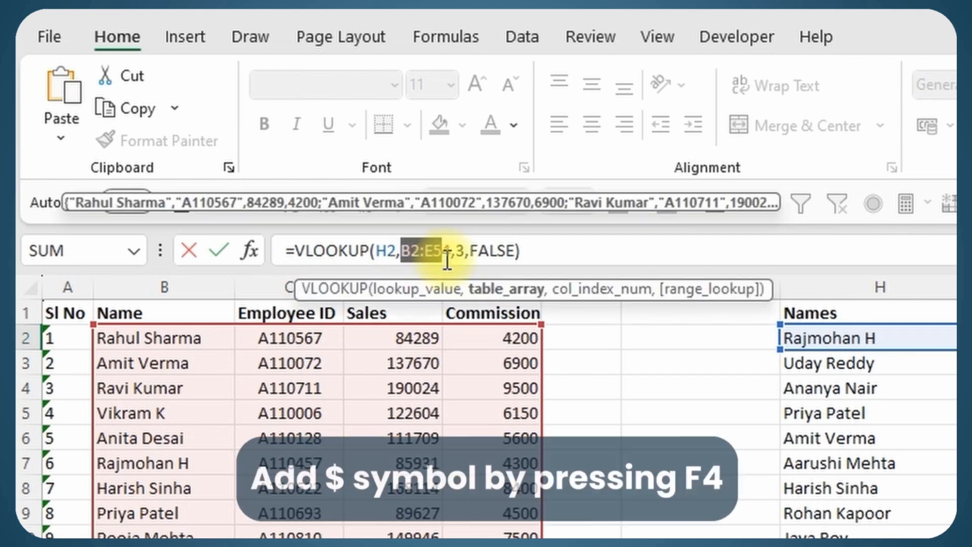
pyautogui.press('F4')
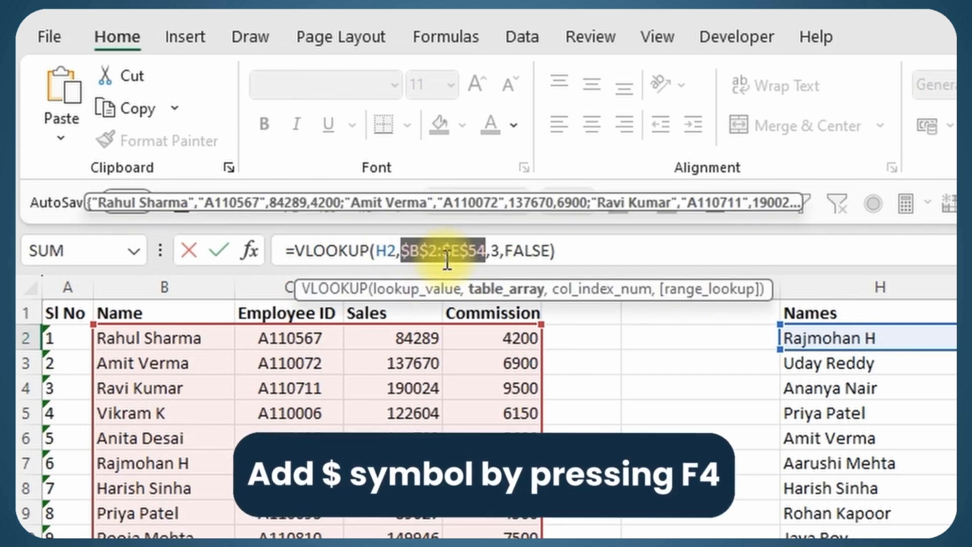
pyautogui.press('Return')
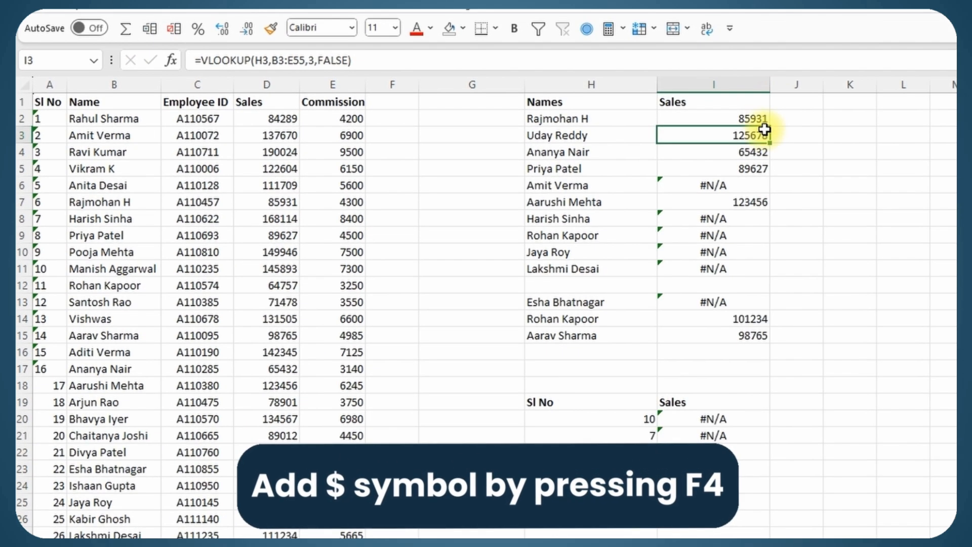
pyautogui.click(916, 209)
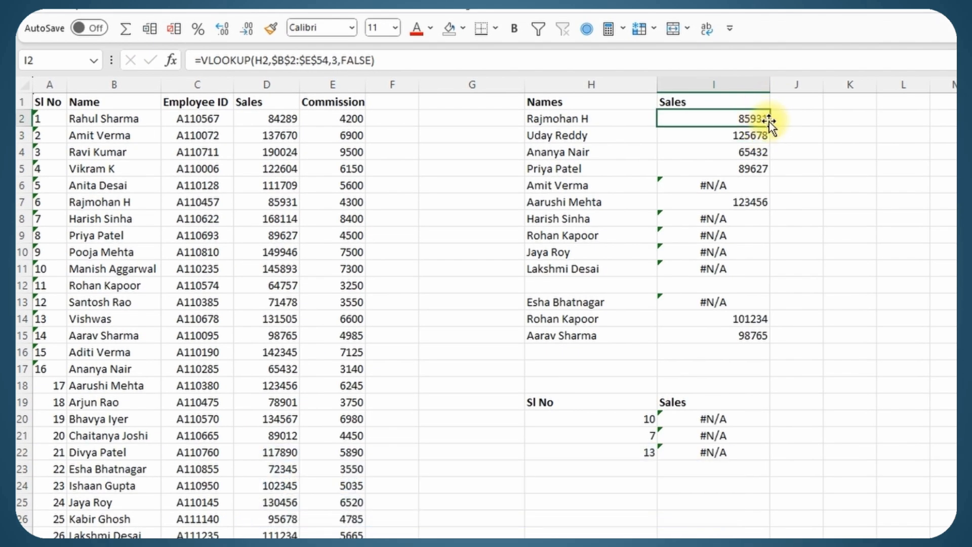
pyautogui.doubleClick(770, 125)
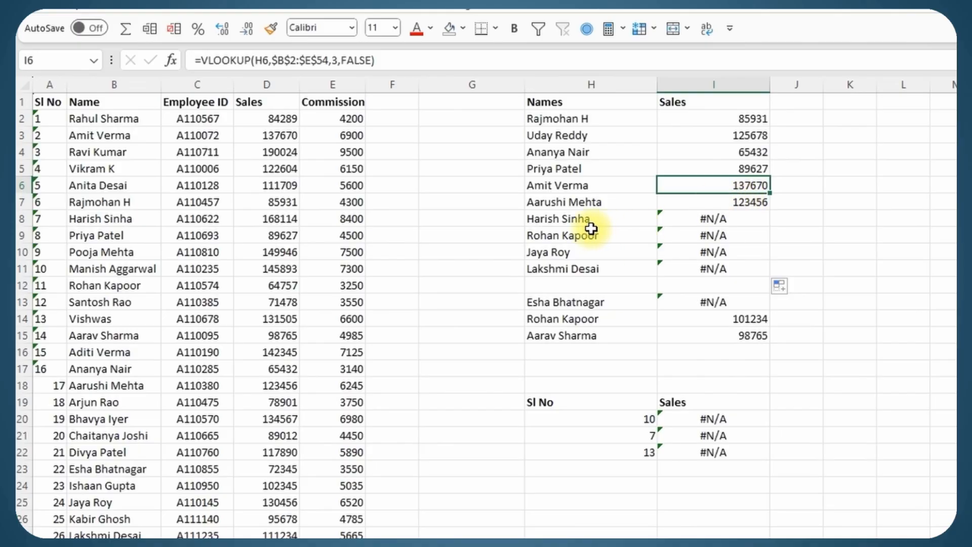
pyautogui.click(608, 217)
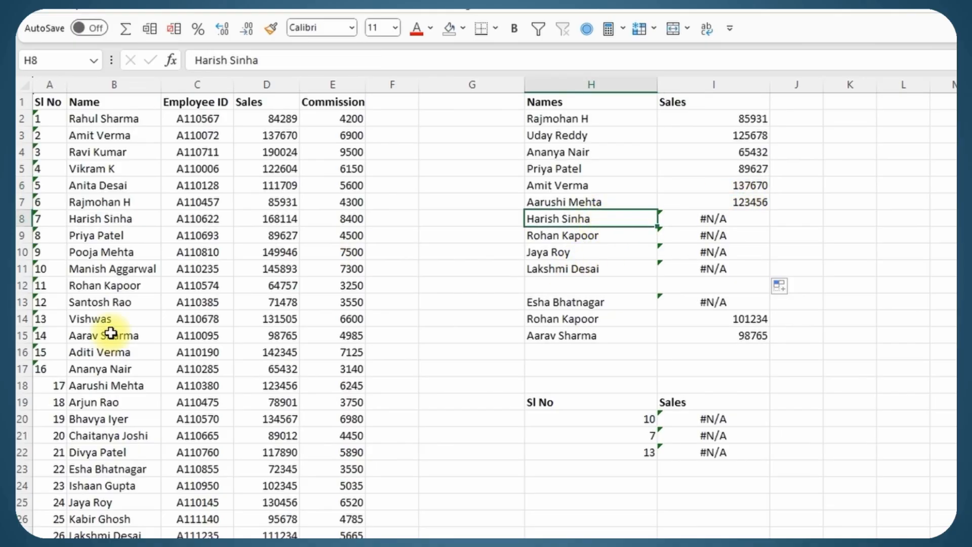
pyautogui.click(151, 218)
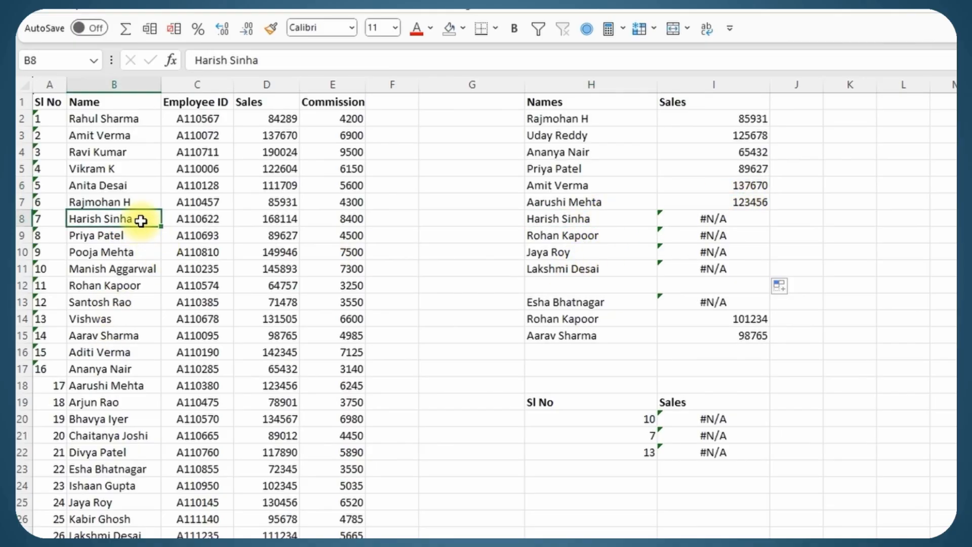
pyautogui.click(609, 223)
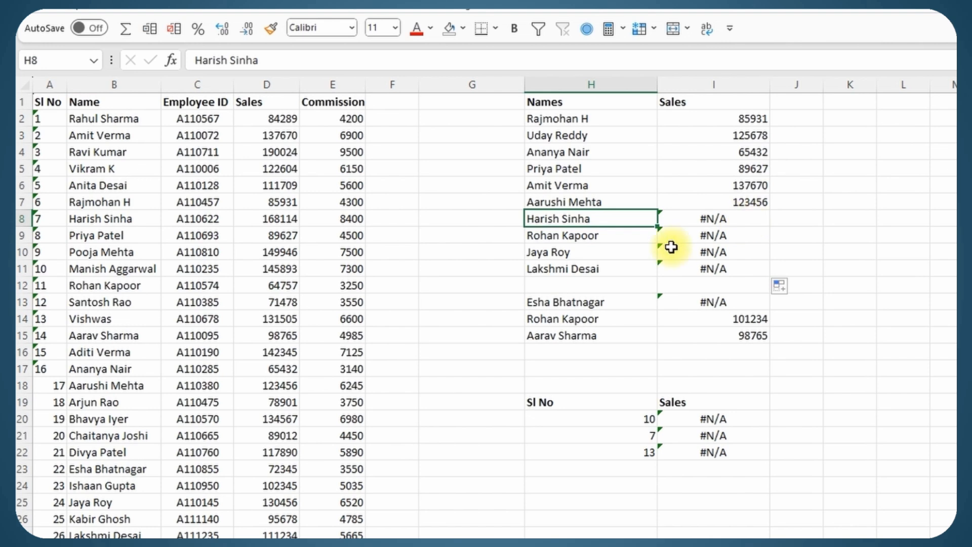
pyautogui.click(145, 218)
pyautogui.click(630, 217)
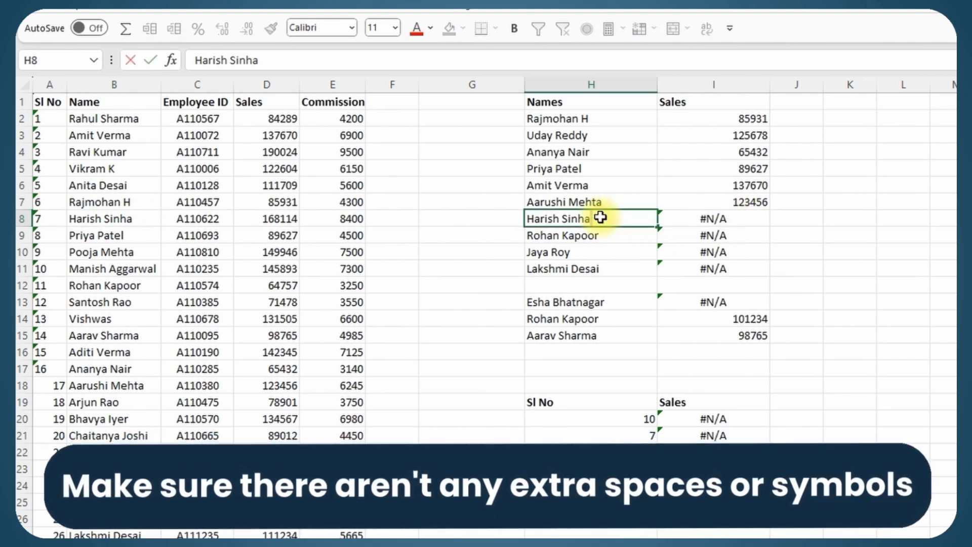
pyautogui.press('Down')
pyautogui.click(732, 215)
pyautogui.click(350, 61)
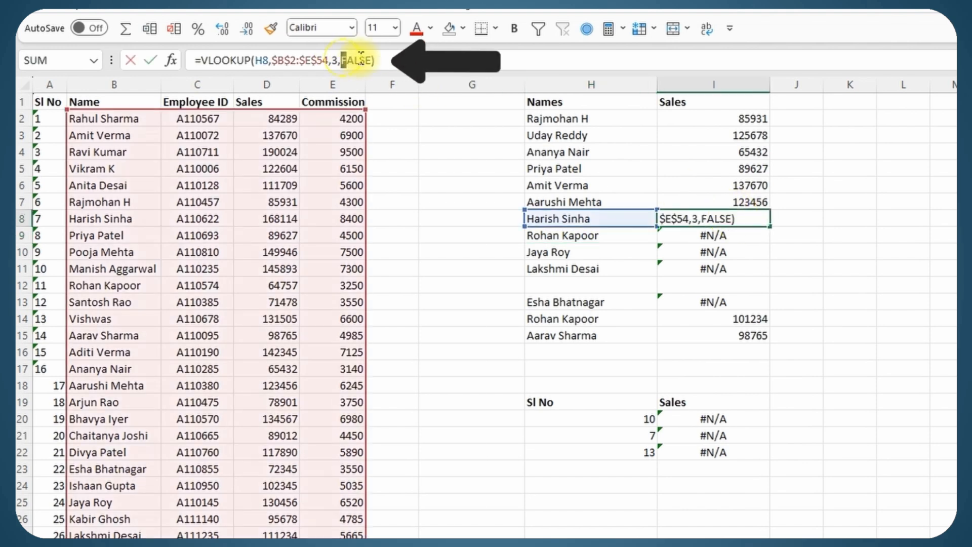
pyautogui.doubleClick(352, 60)
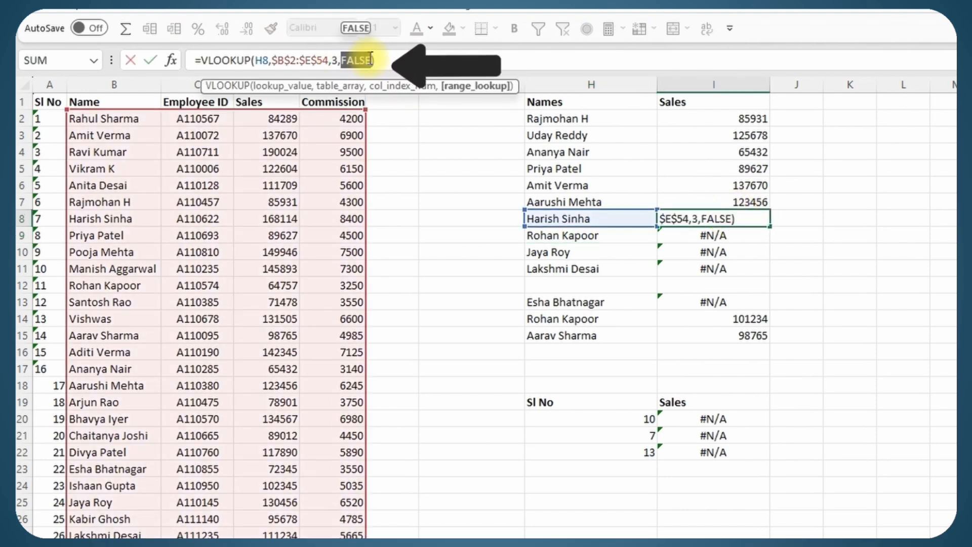
pyautogui.press('Return')
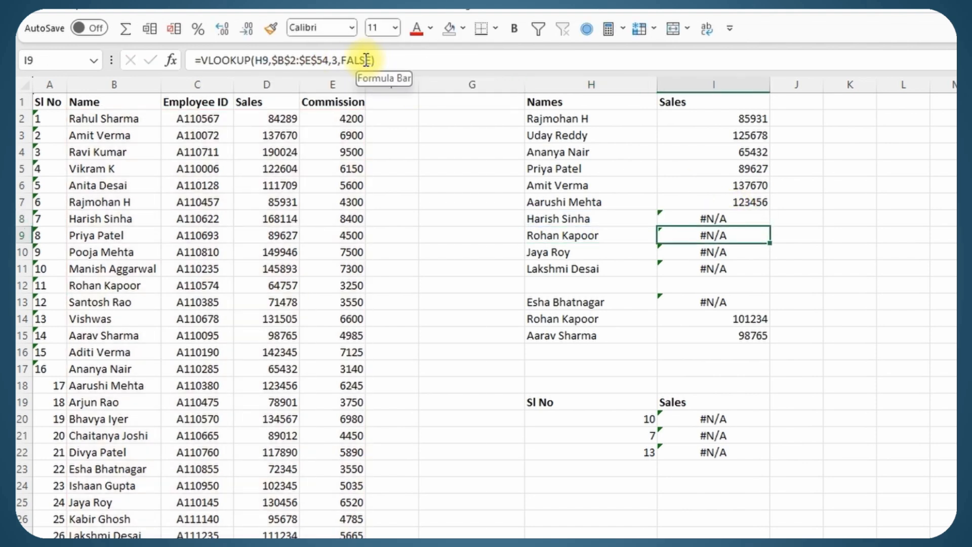
pyautogui.doubleClick(147, 218)
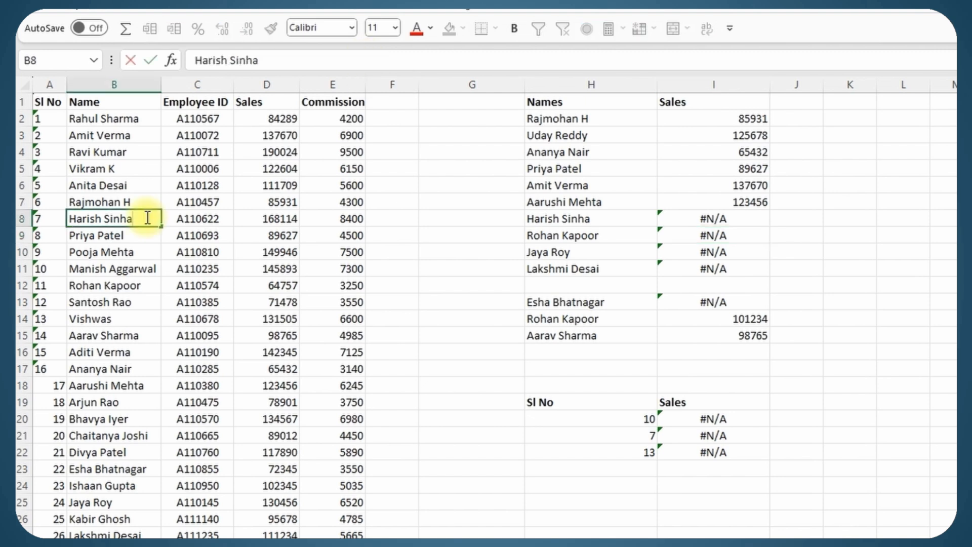
pyautogui.press('BackSpace')
pyautogui.press('Return')
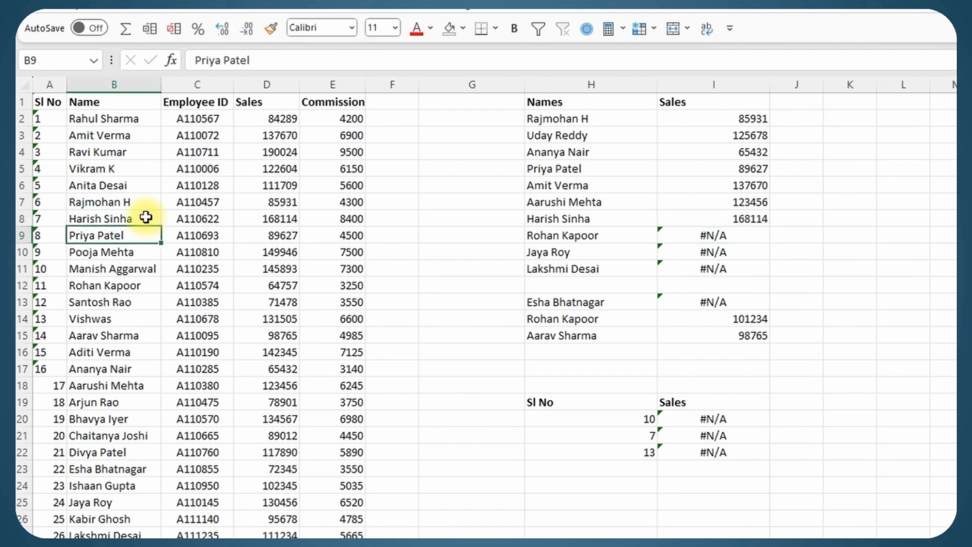
pyautogui.click(146, 218)
pyautogui.click(597, 218)
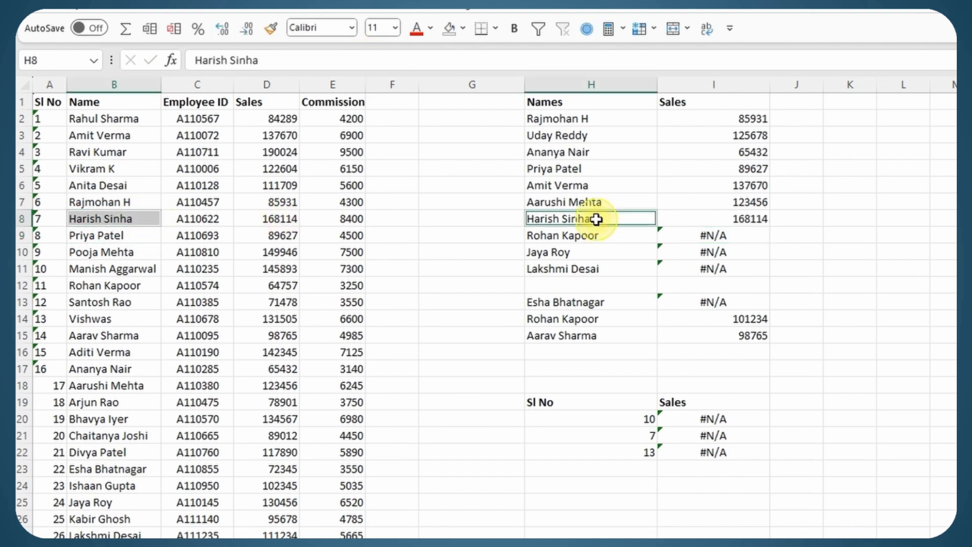
pyautogui.click(728, 218)
pyautogui.hotkey('ctrl', 'z')
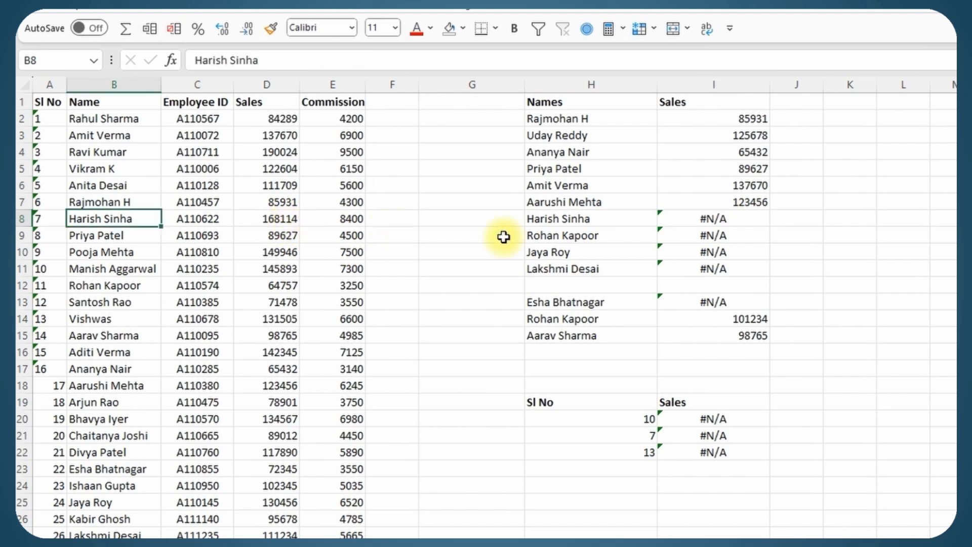
pyautogui.click(623, 219)
pyautogui.doubleClick(625, 219)
pyautogui.press('Return')
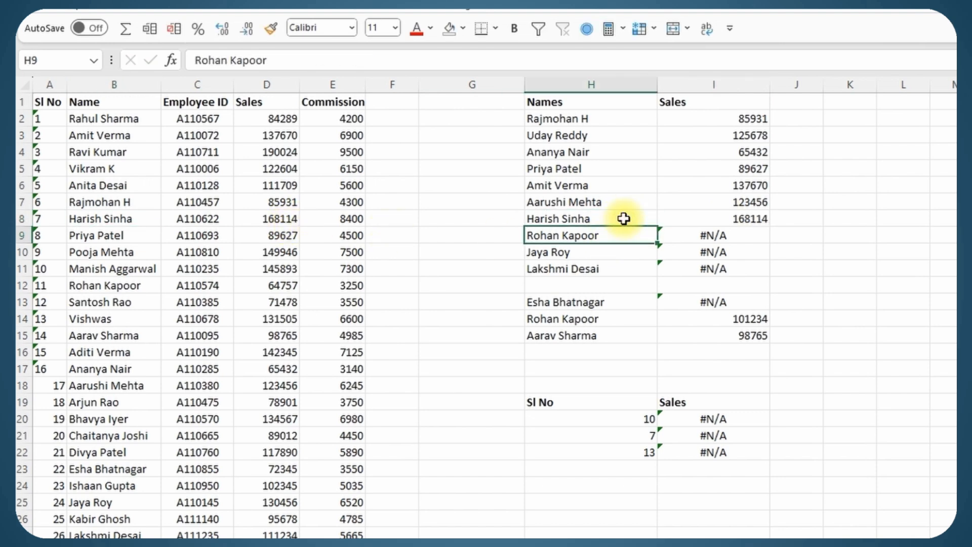
pyautogui.press('Down')
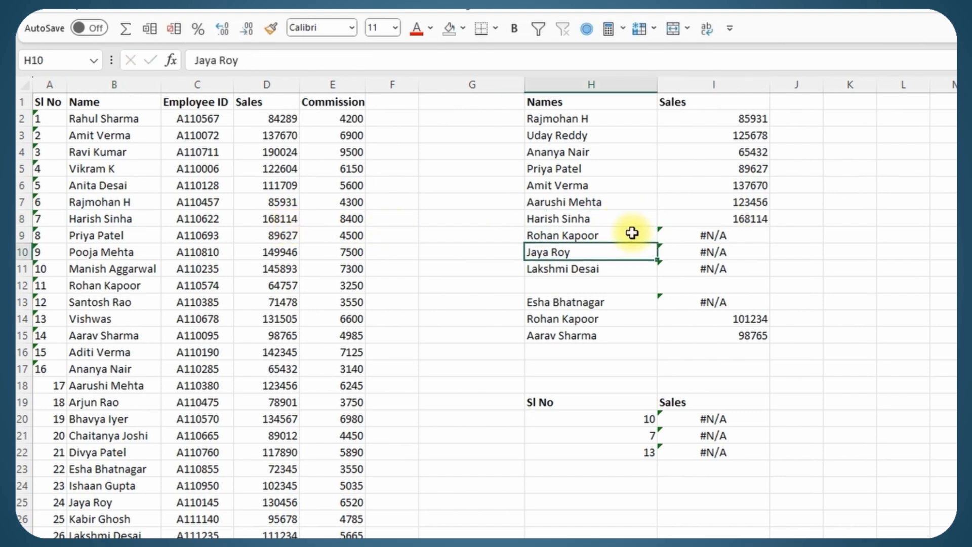
pyautogui.doubleClick(607, 253)
pyautogui.press('Return')
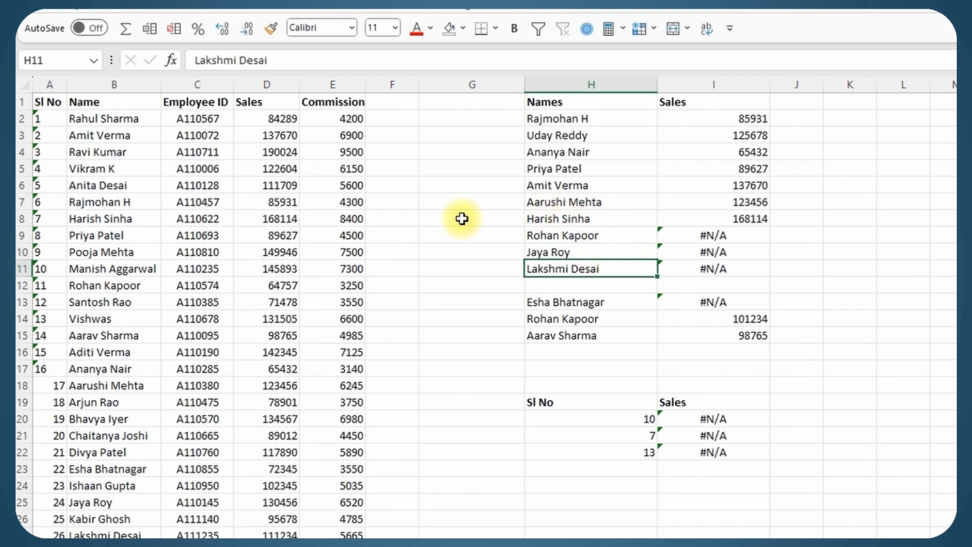
pyautogui.press('Up')
pyautogui.press('Up')
pyautogui.press('Up')
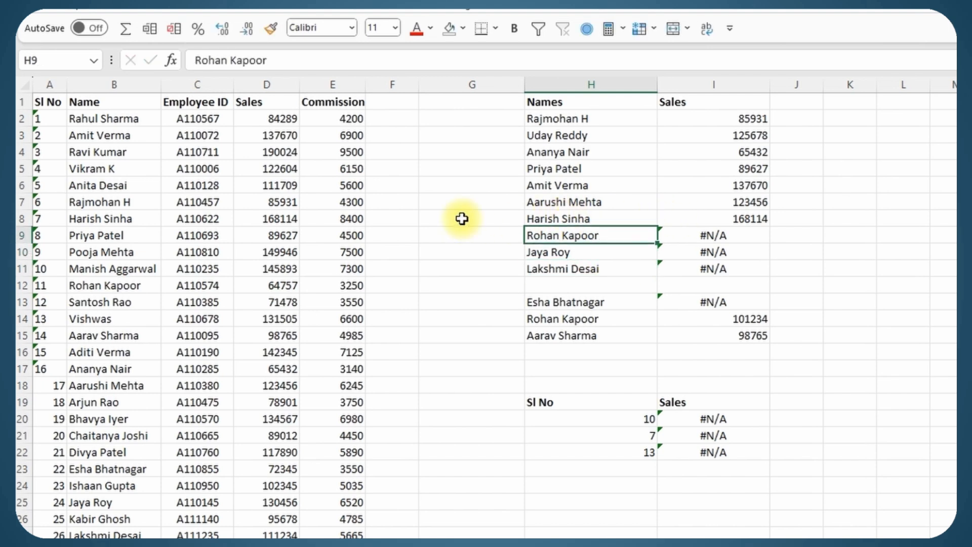
pyautogui.click(462, 219)
# Enter =TRIM(H8) in G8 and check H8's name for extra spaces
pyautogui.write('=')
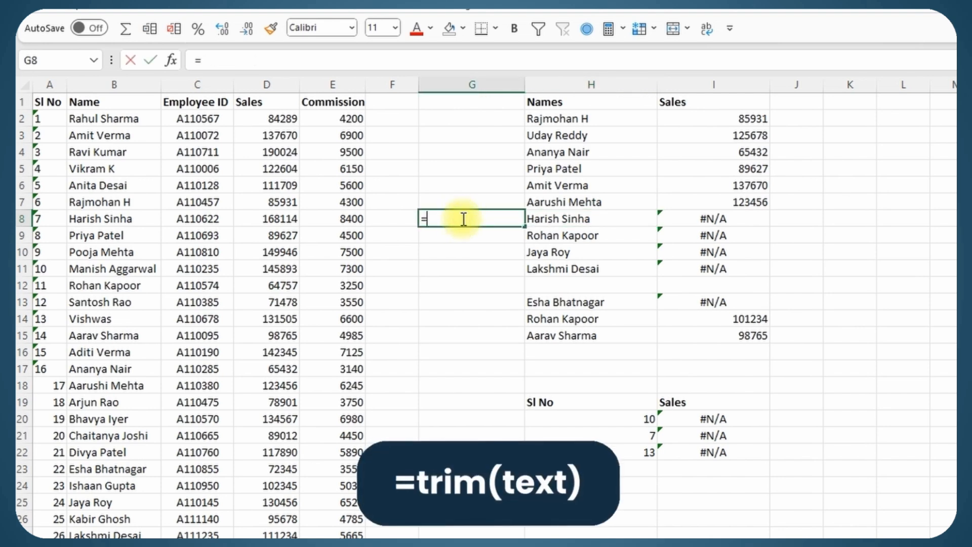
pyautogui.write('trim(')
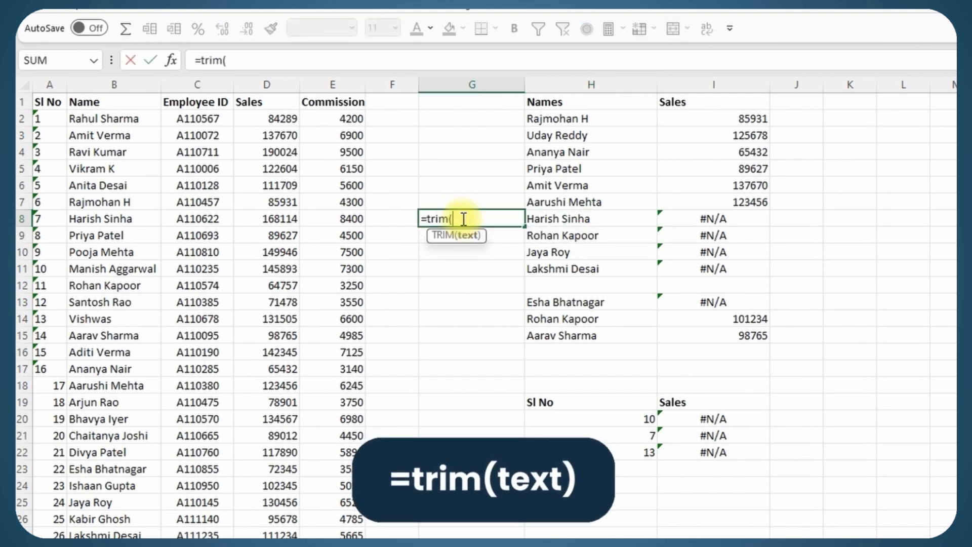
pyautogui.click(557, 219)
pyautogui.press('Return')
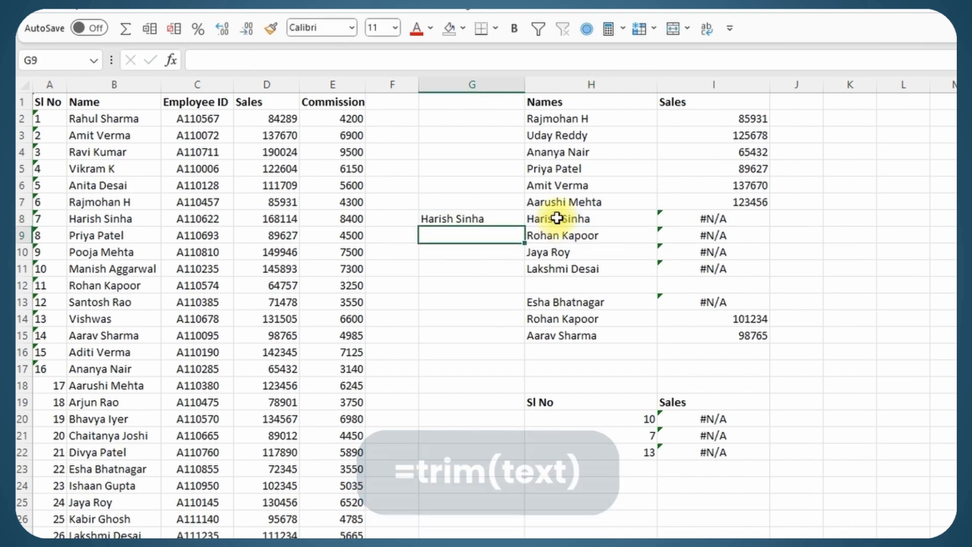
pyautogui.click(461, 218)
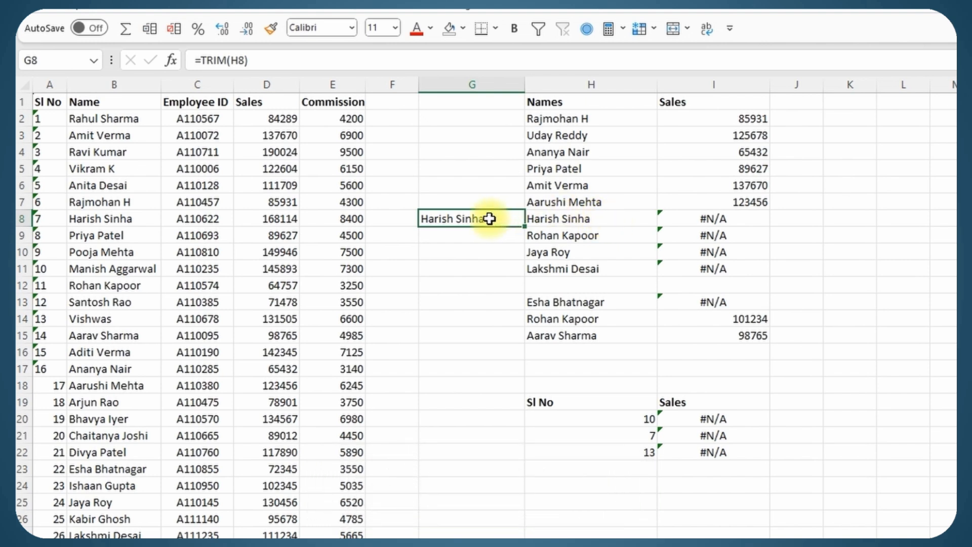
pyautogui.click(533, 216)
pyautogui.press('F2')
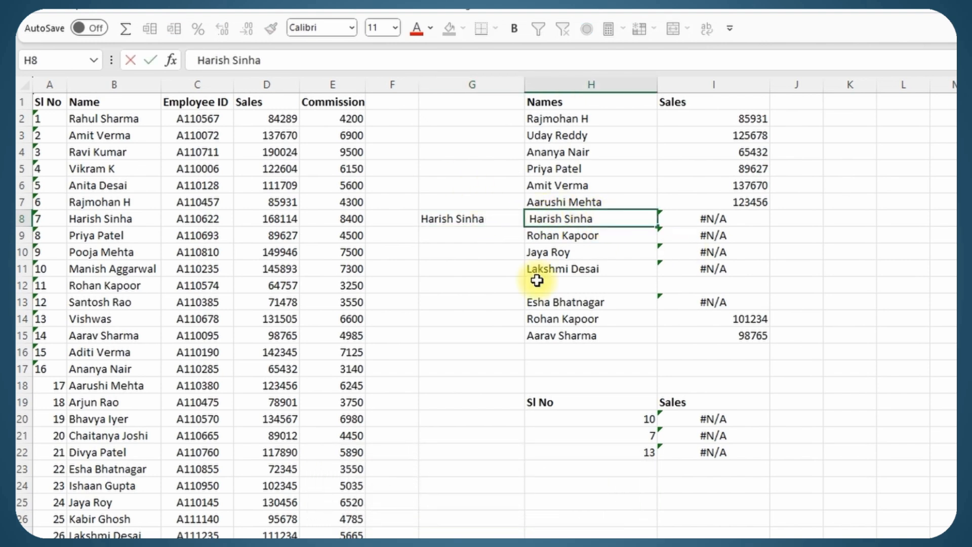
pyautogui.press('Return')
# Fill the TRIM formula down to G11, paste its values over H8:H11, then undo the paste
pyautogui.click(458, 225)
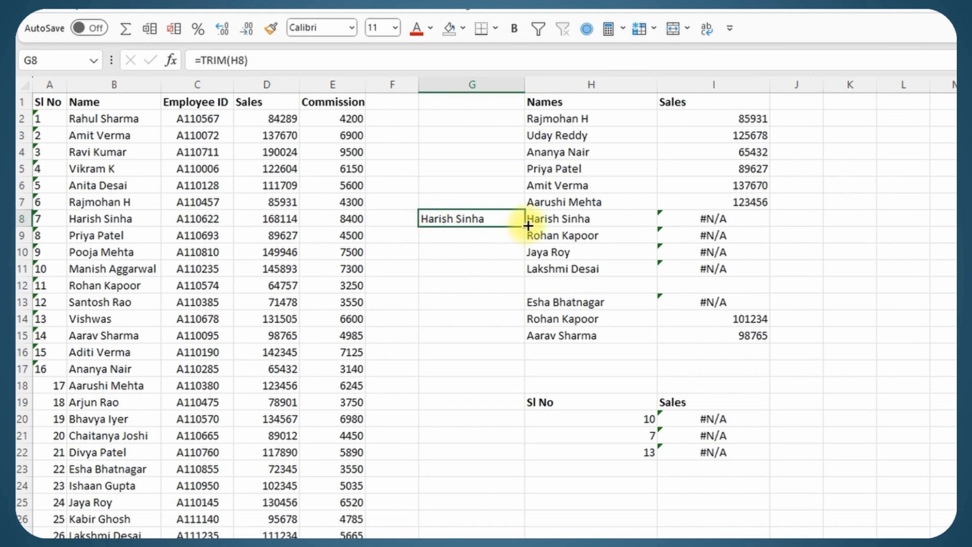
pyautogui.moveTo(528, 226); pyautogui.dragTo(498, 269)
pyautogui.hotkey('ctrl', 'c')
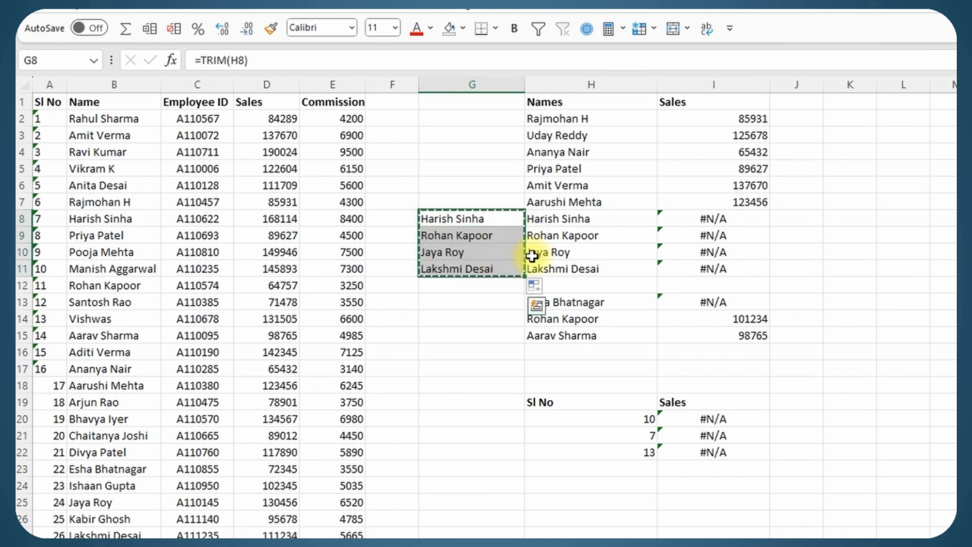
pyautogui.click(551, 218)
pyautogui.rightClick(552, 218)
pyautogui.click(615, 292)
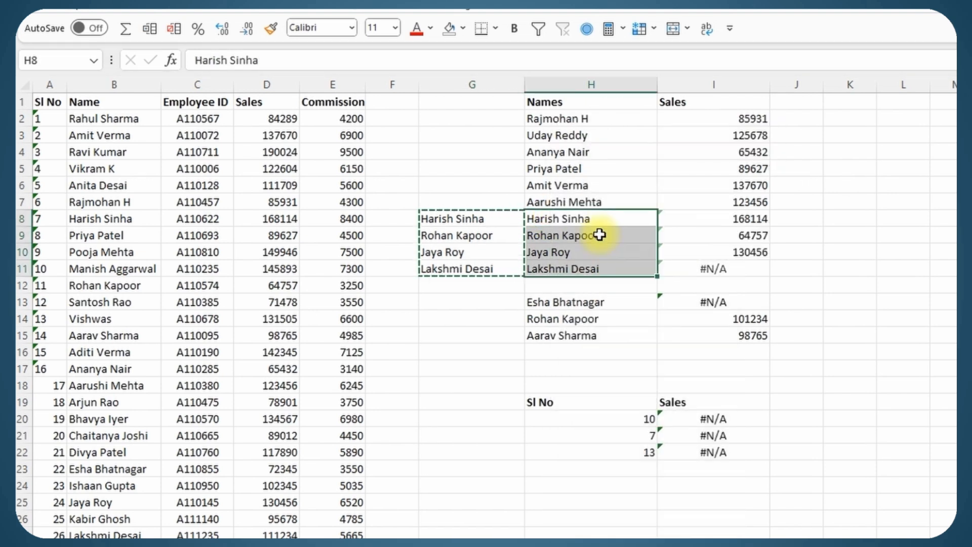
pyautogui.doubleClick(611, 234)
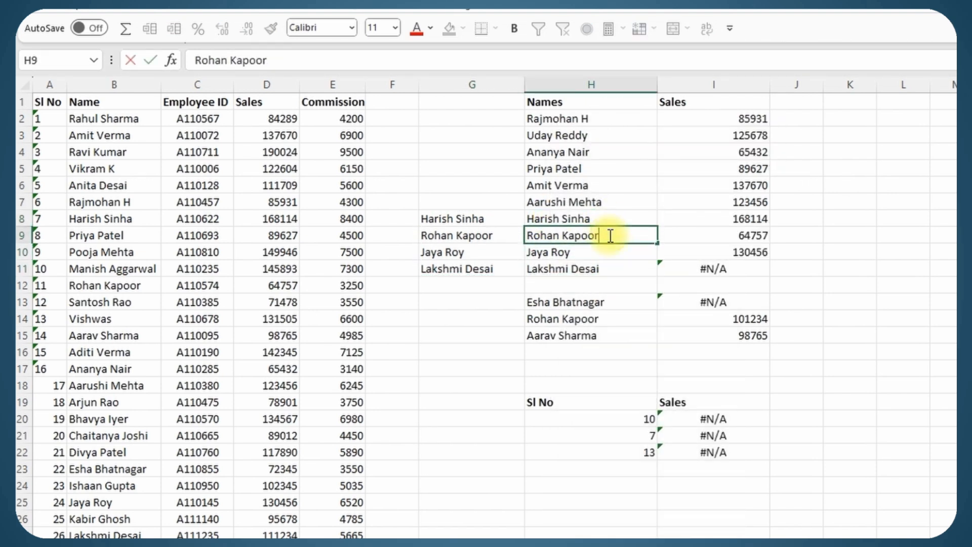
pyautogui.press('Return')
pyautogui.moveTo(690, 219); pyautogui.dragTo(712, 249)
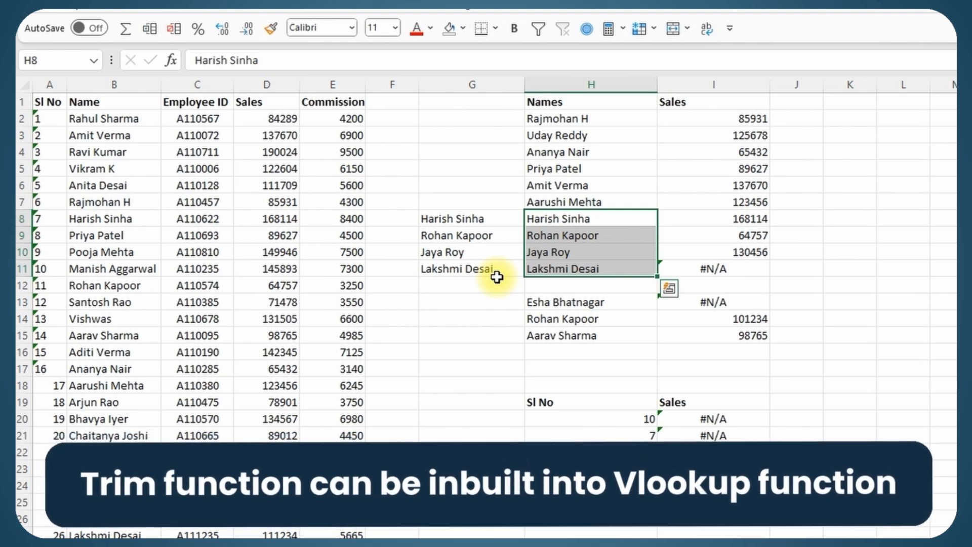
pyautogui.hotkey('ctrl', 'z')
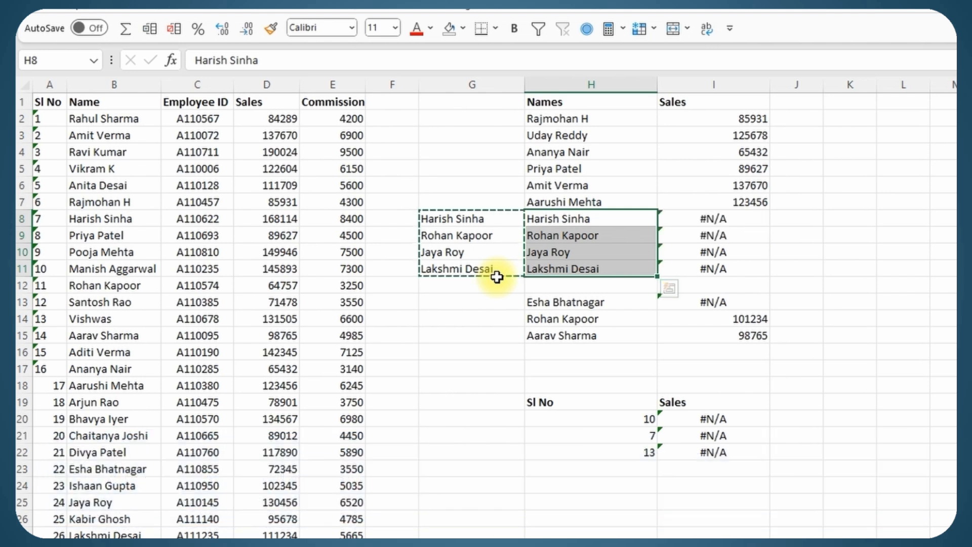
# Recheck G8's TRIM formula and begin editing I8's lookup just before its H8 reference
pyautogui.click(450, 219)
pyautogui.click(251, 60)
pyautogui.press('Return')
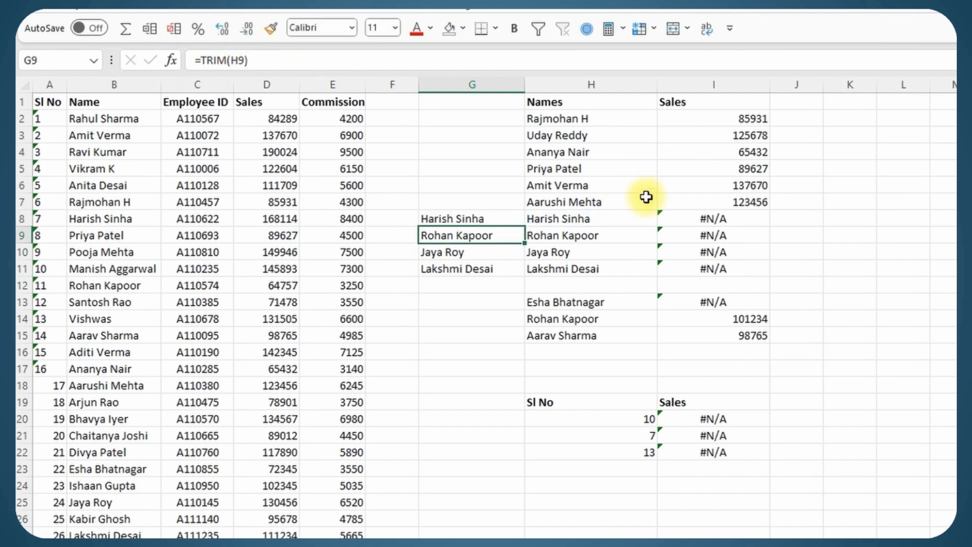
pyautogui.click(724, 216)
pyautogui.click(255, 60)
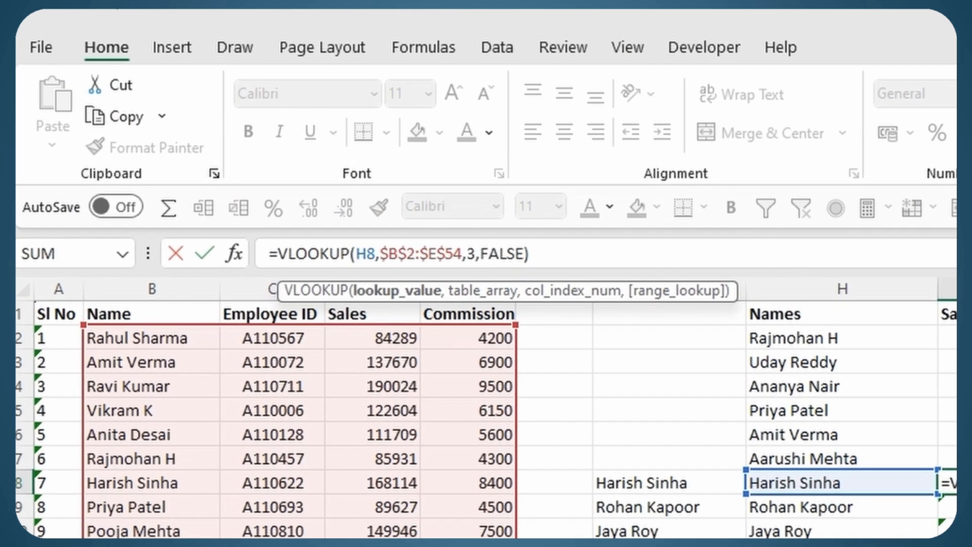
# Wrap H8 in TRIM inside I8's VLOOKUP and fill down so I8:I10 return 168114, 64757, 130456
pyautogui.write('trim(')
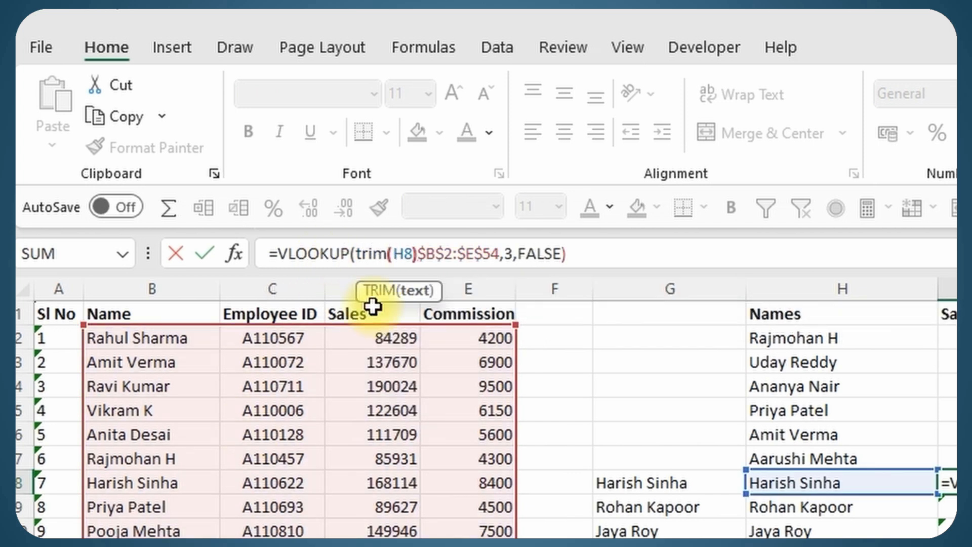
pyautogui.moveTo(355, 253); pyautogui.dragTo(418, 257)
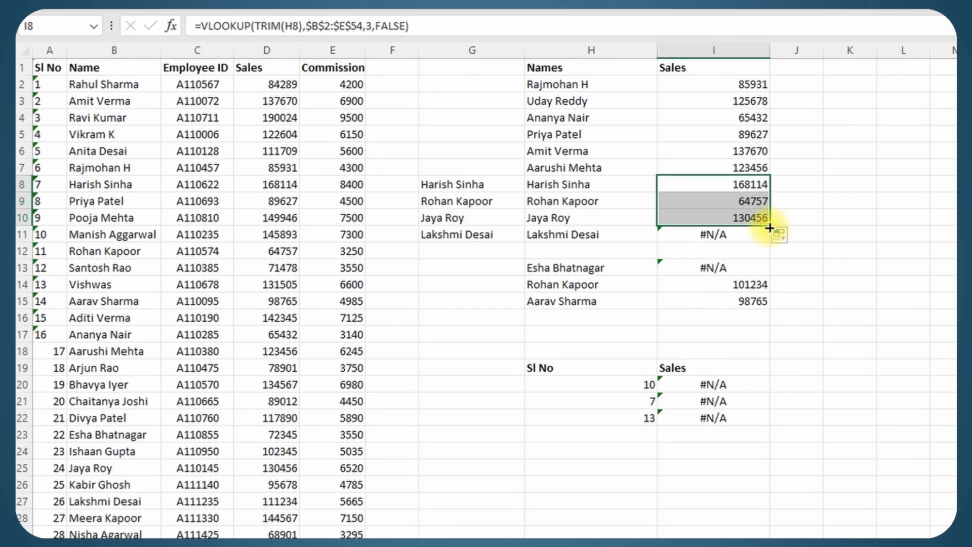
pyautogui.moveTo(751, 200); pyautogui.dragTo(749, 220)
pyautogui.doubleClick(728, 234)
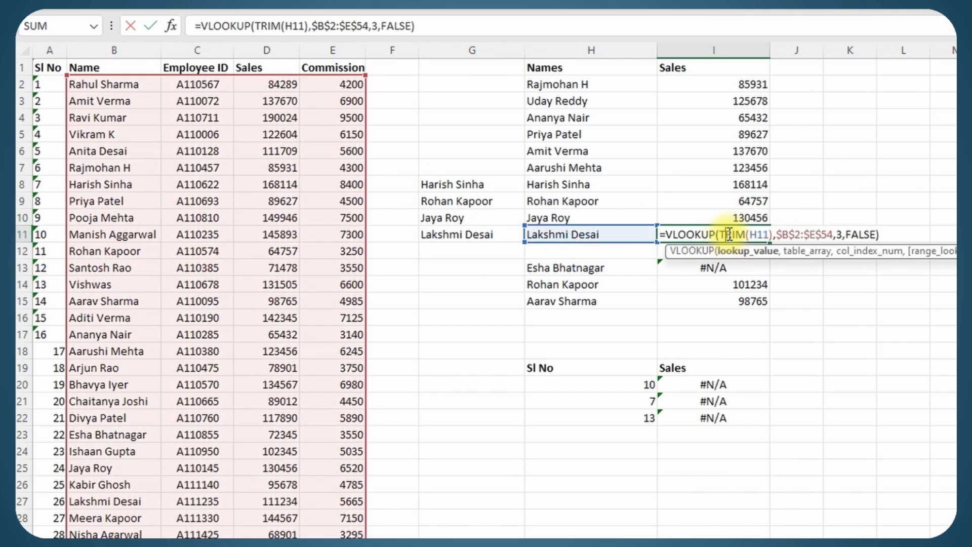
pyautogui.press('Return')
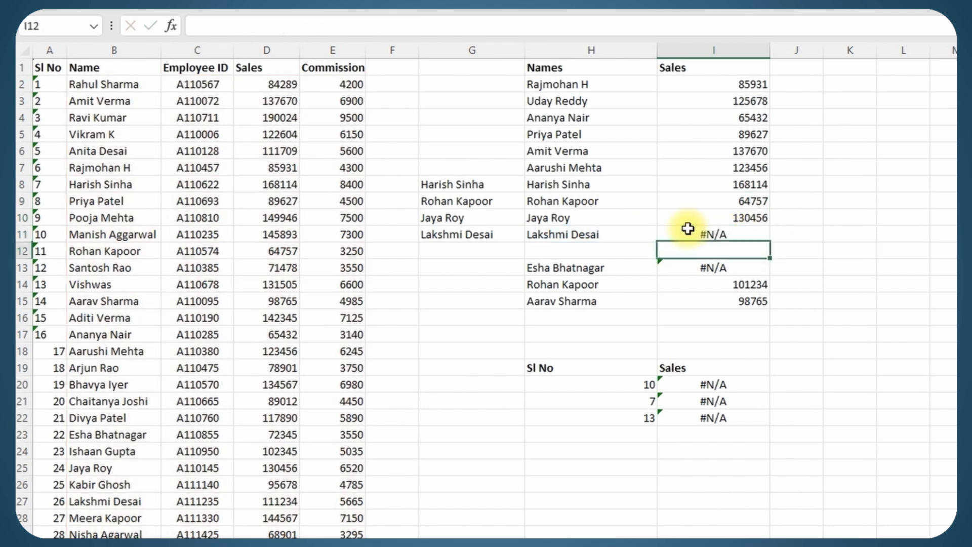
pyautogui.doubleClick(650, 235)
pyautogui.moveTo(650, 236); pyautogui.dragTo(358, 232)
pyautogui.press('Return')
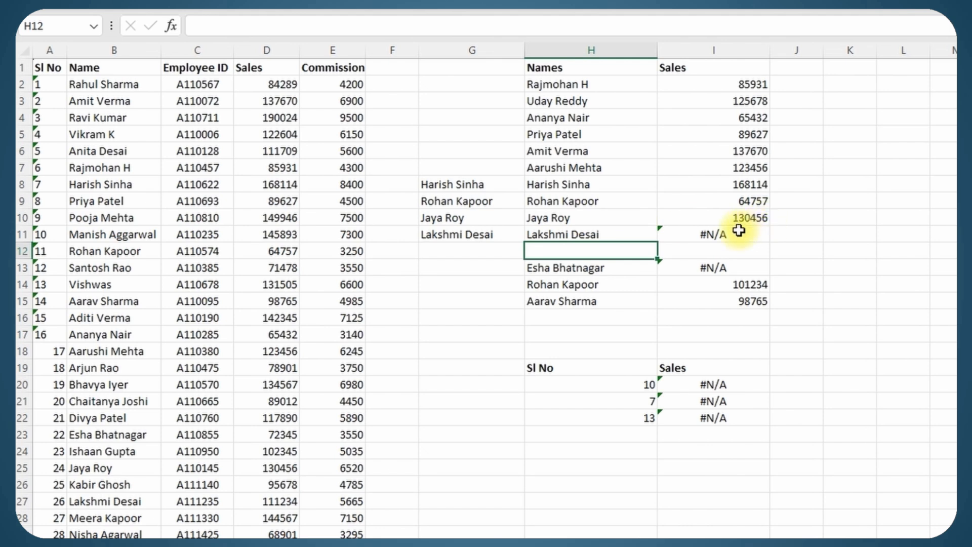
pyautogui.click(144, 501)
pyautogui.press('Down')
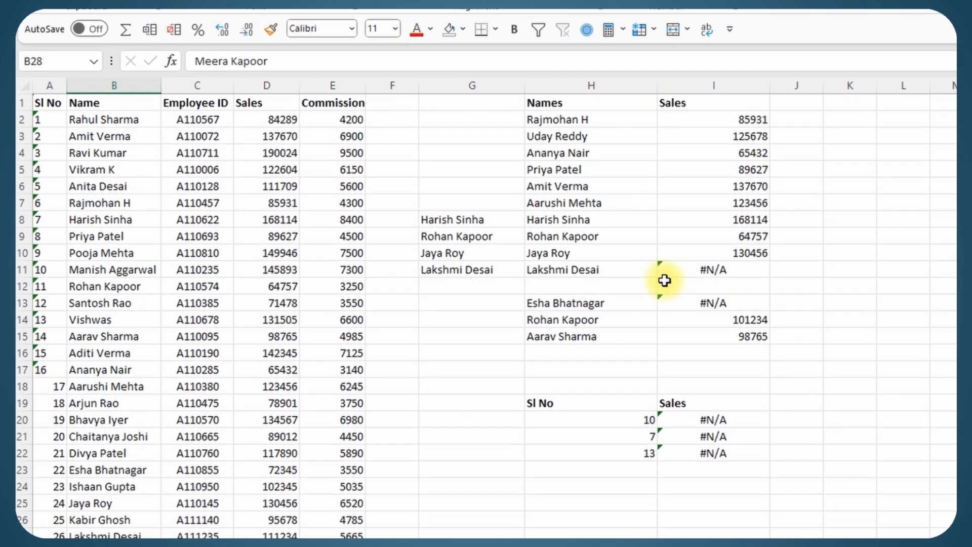
pyautogui.click(663, 236)
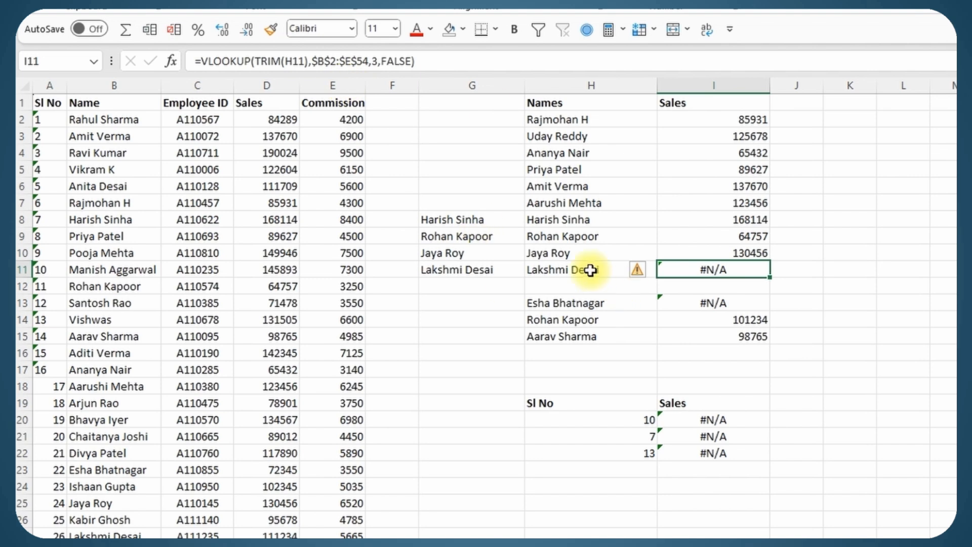
pyautogui.moveTo(268, 62); pyautogui.dragTo(360, 61)
pyautogui.click(306, 62)
pyautogui.write(')')
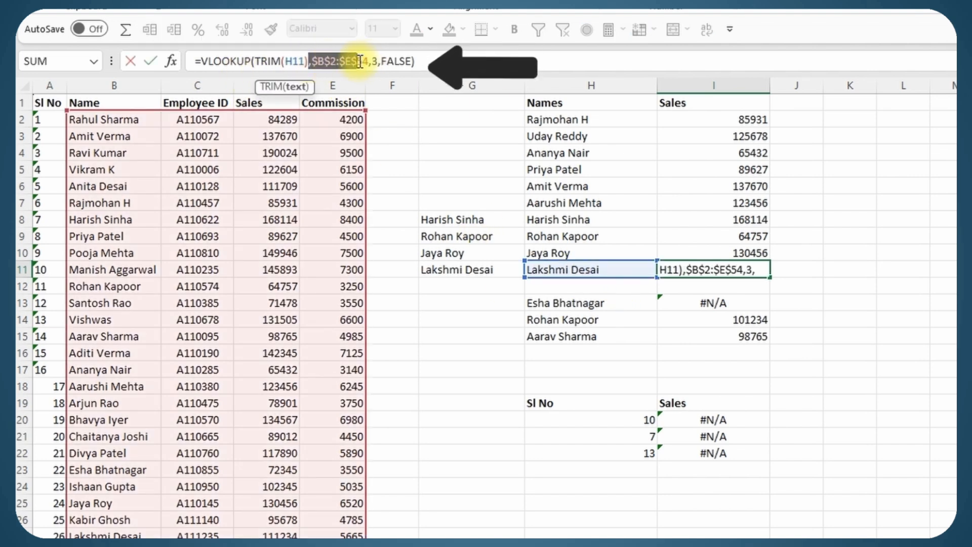
pyautogui.press('Return')
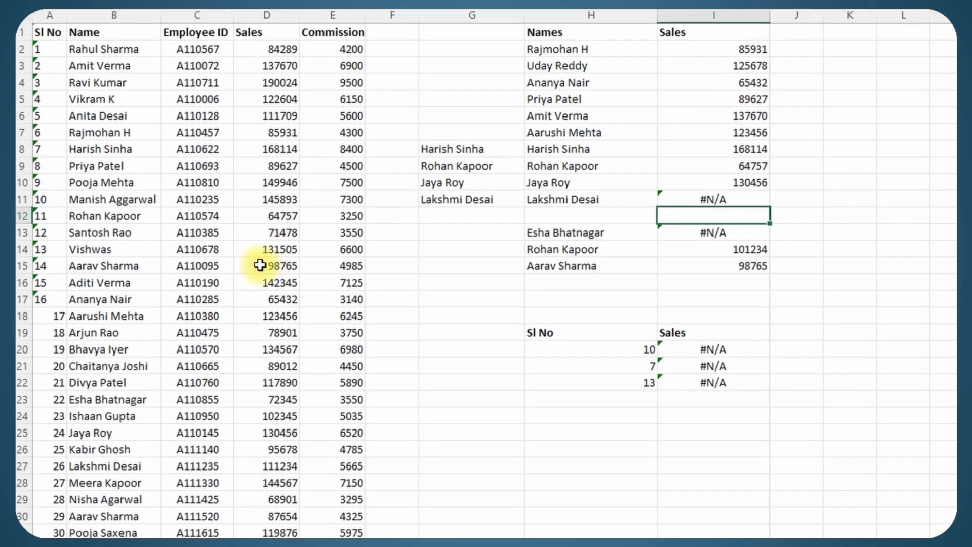
pyautogui.doubleClick(148, 464)
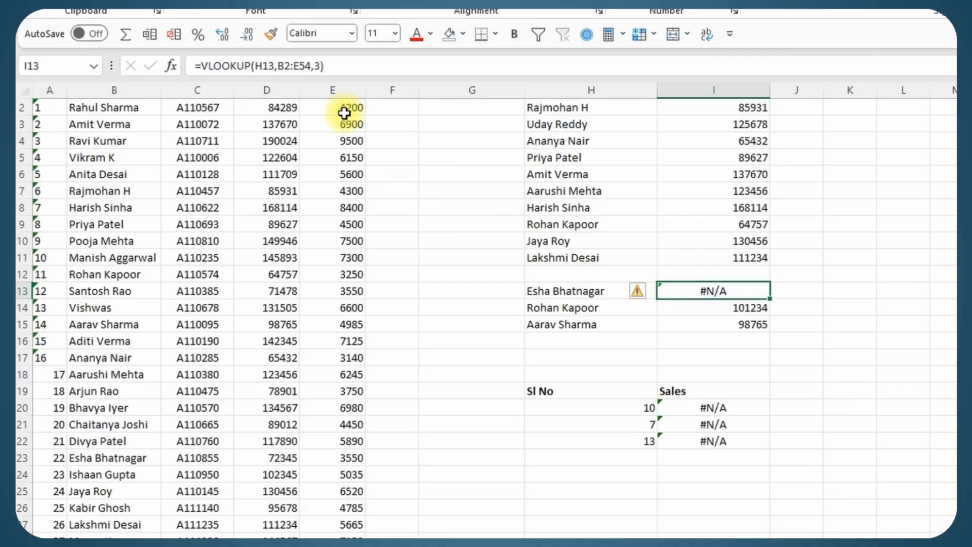
pyautogui.click(322, 66)
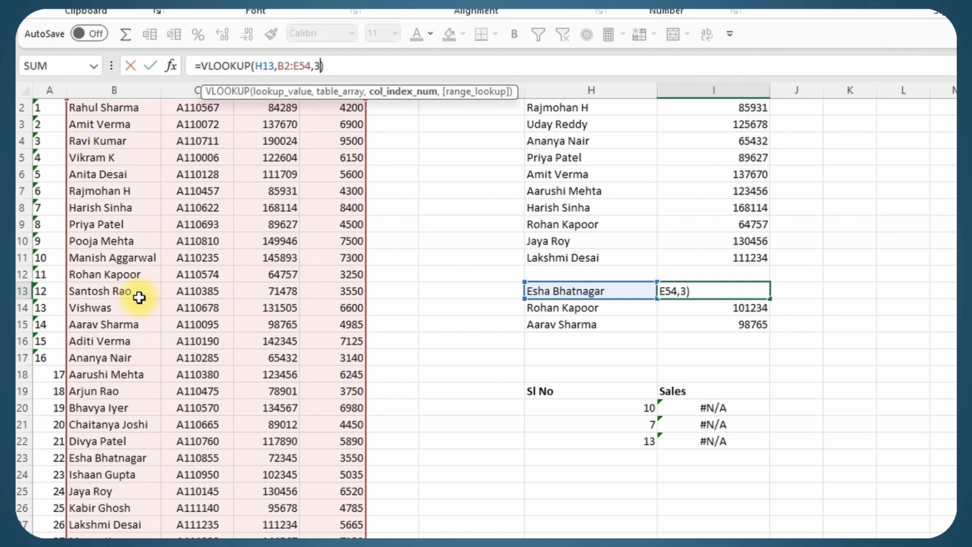
pyautogui.write(',false')
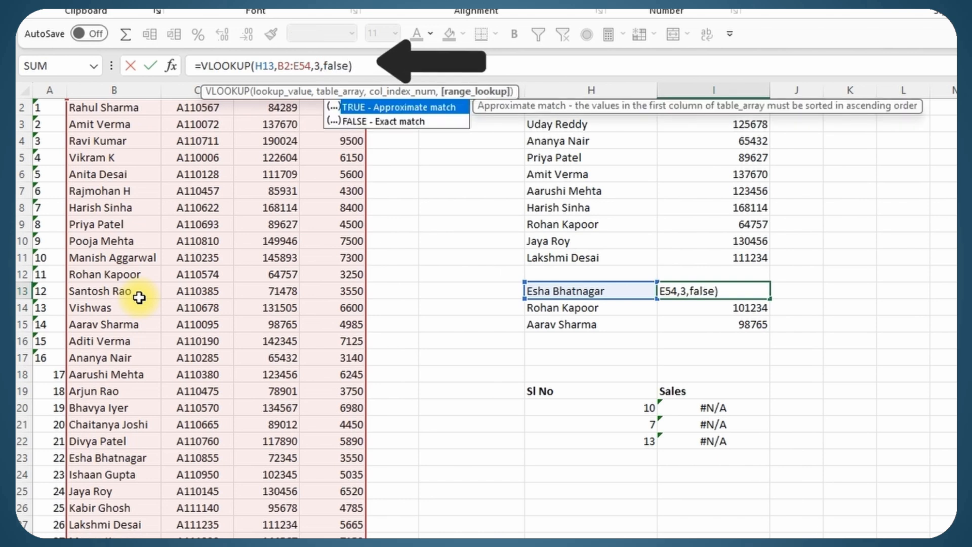
pyautogui.press('Return')
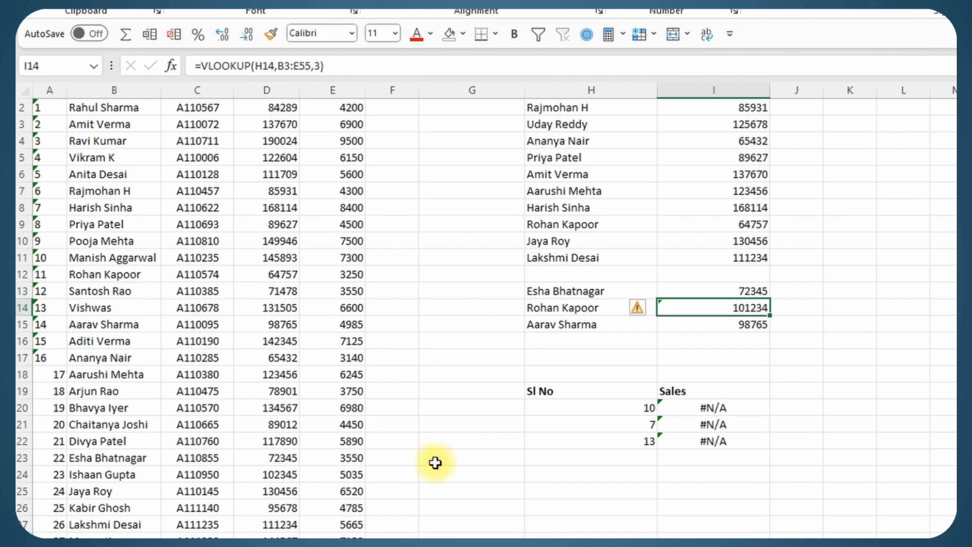
pyautogui.moveTo(556, 310); pyautogui.dragTo(710, 321)
pyautogui.click(462, 33)
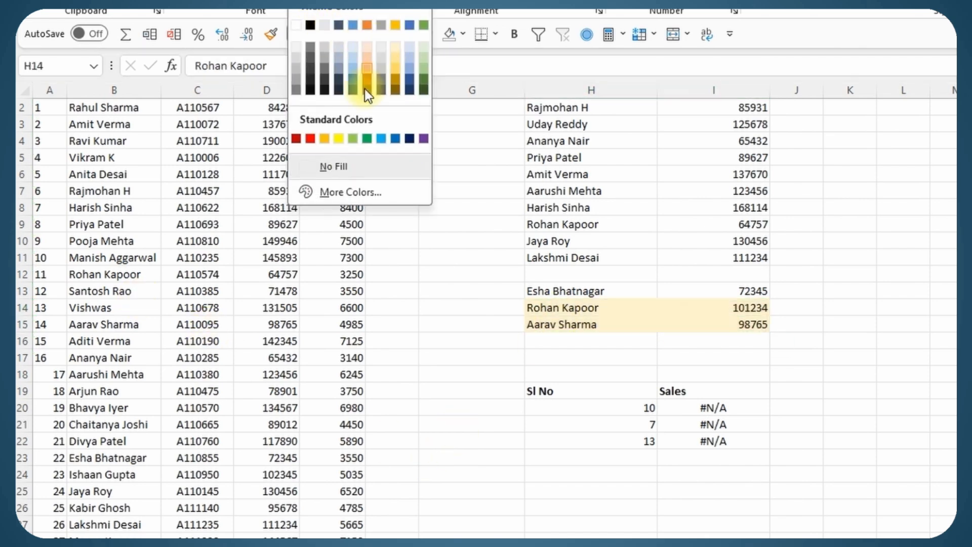
pyautogui.click(338, 137)
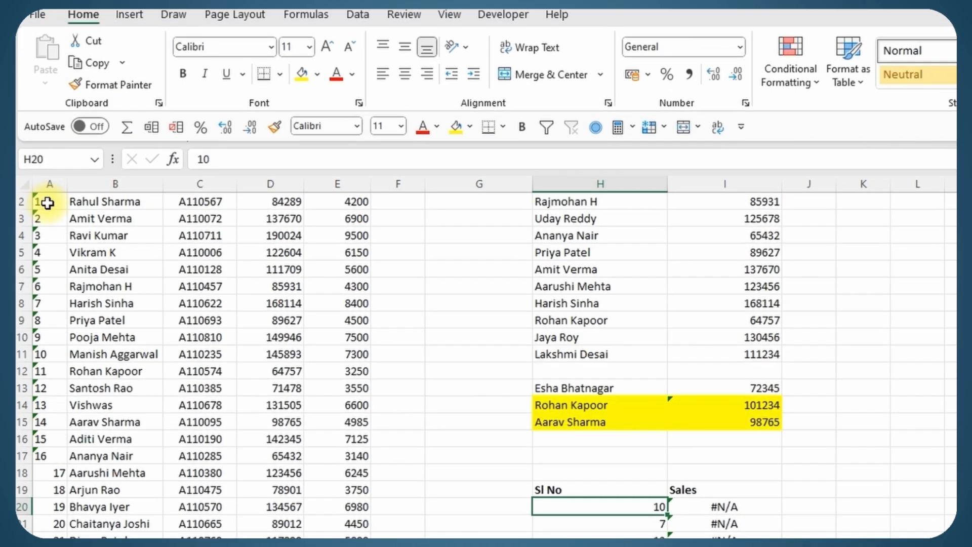
# Convert the text-stored ID in A2 to a number via the error-check option
pyautogui.click(47, 257)
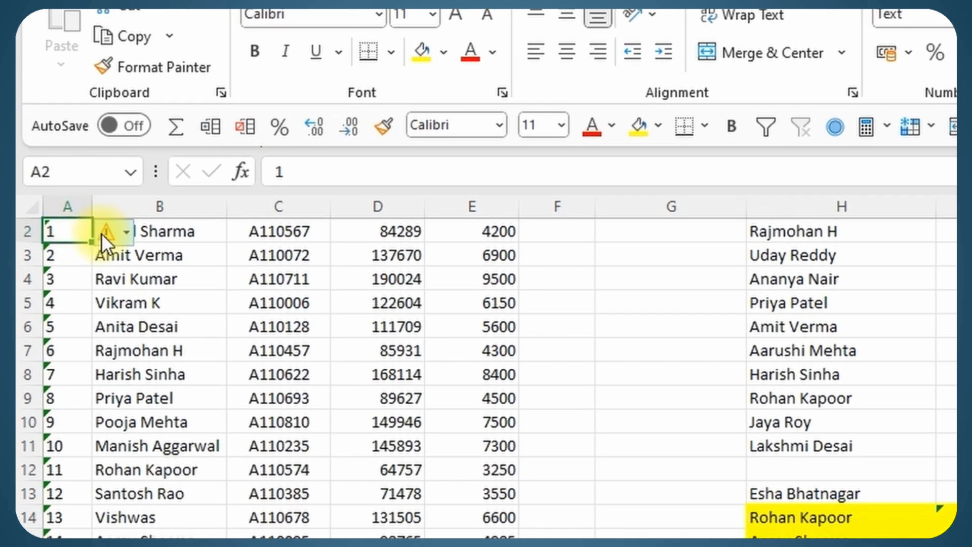
pyautogui.moveTo(111, 236)
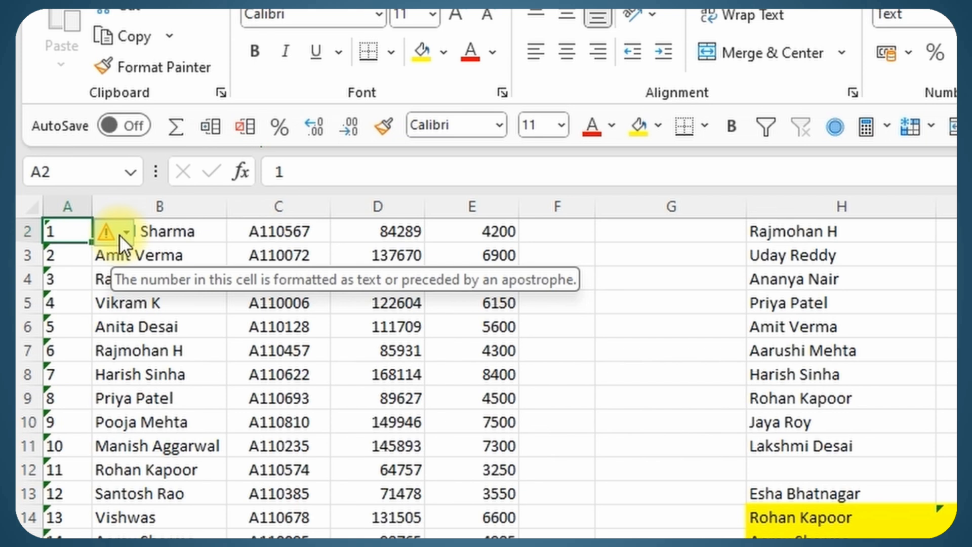
pyautogui.click(120, 235)
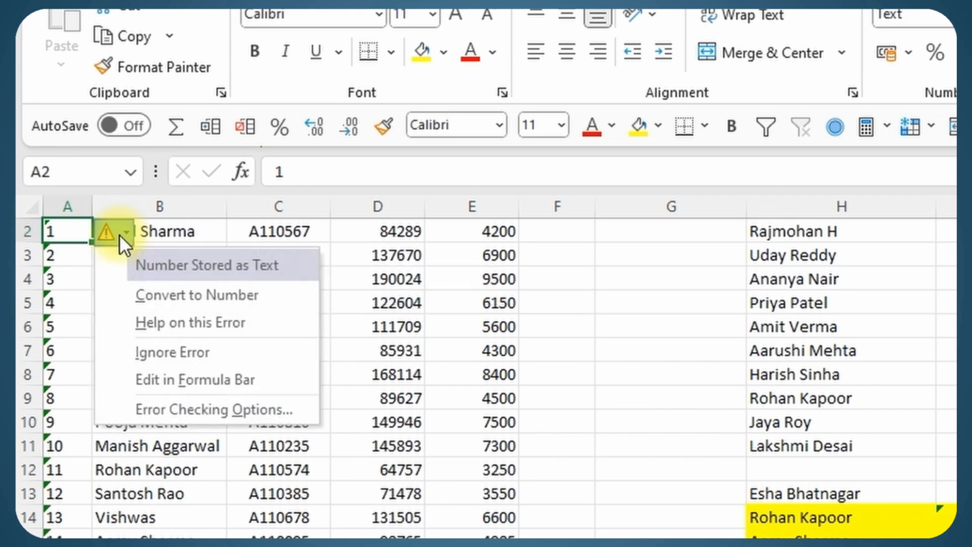
pyautogui.click(144, 294)
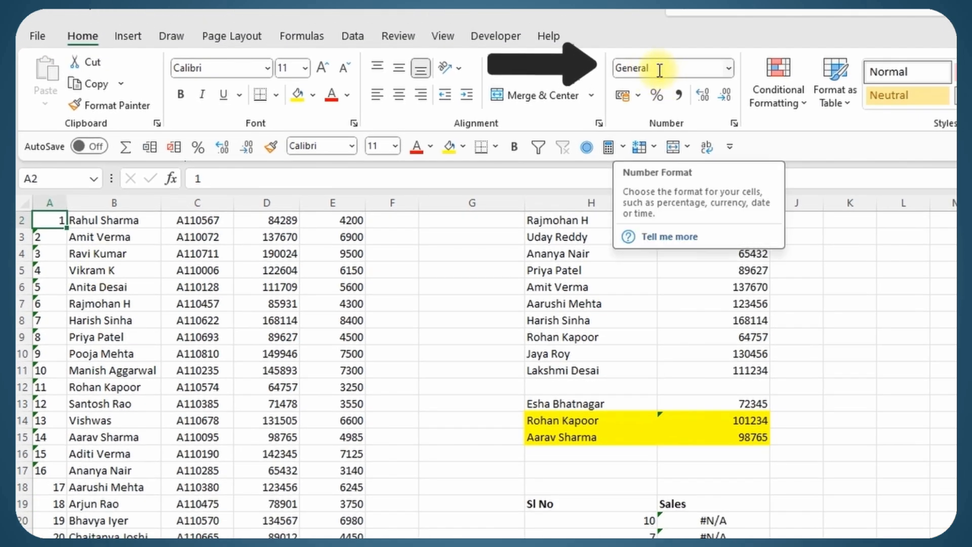
# Convert IDs A3:A17 to numbers and check the Sl No lookups return 145893, 168114, 131505
pyautogui.click(58, 238)
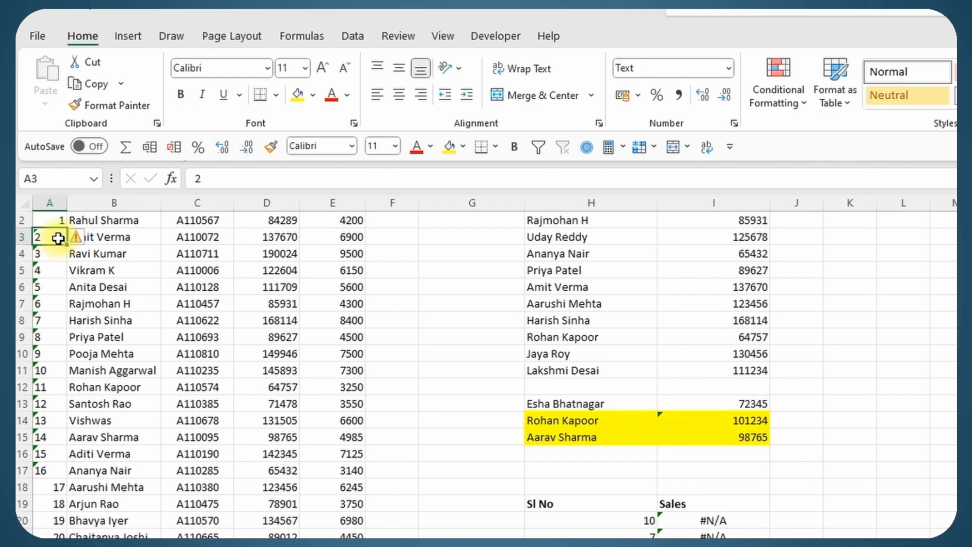
pyautogui.moveTo(53, 237); pyautogui.dragTo(49, 470)
pyautogui.click(77, 237)
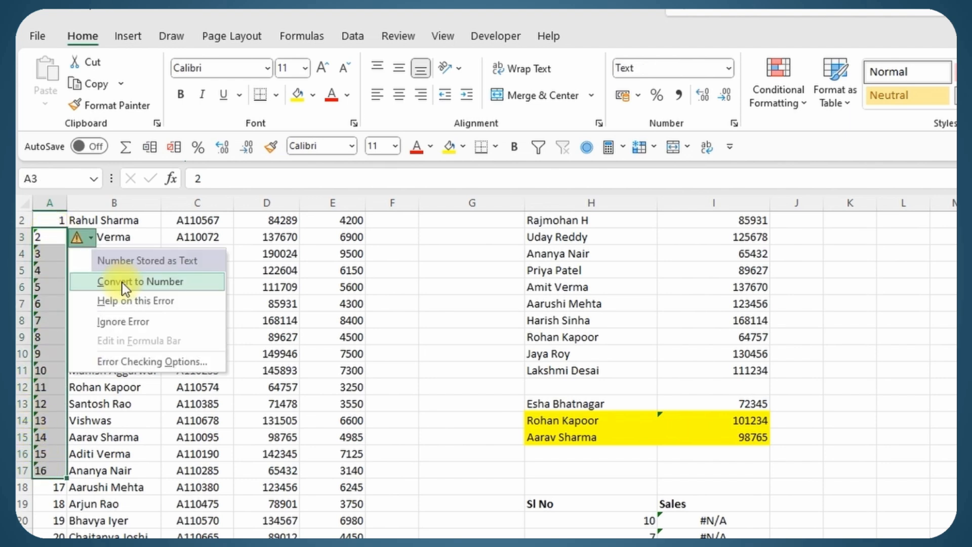
pyautogui.click(122, 282)
pyautogui.moveTo(51, 236); pyautogui.dragTo(55, 469)
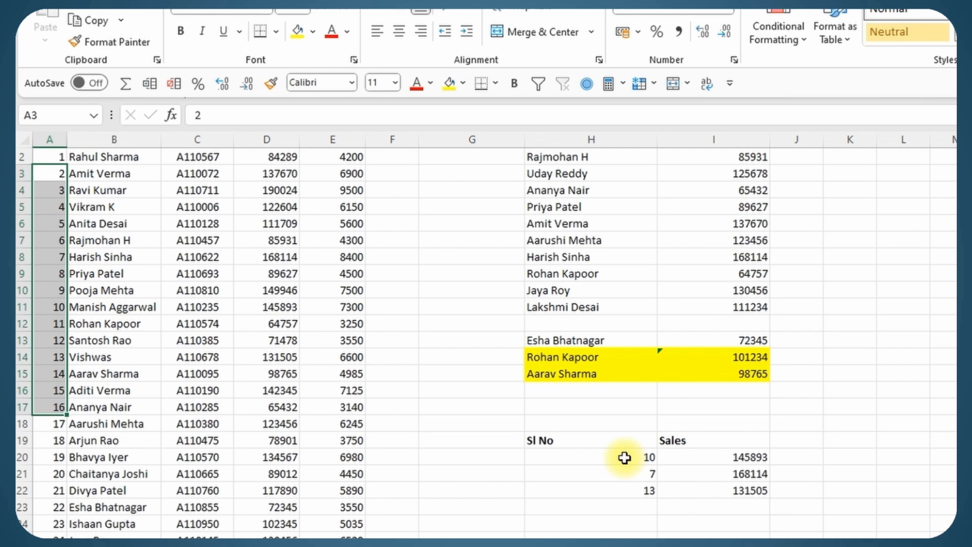
pyautogui.moveTo(625, 458); pyautogui.dragTo(642, 469)
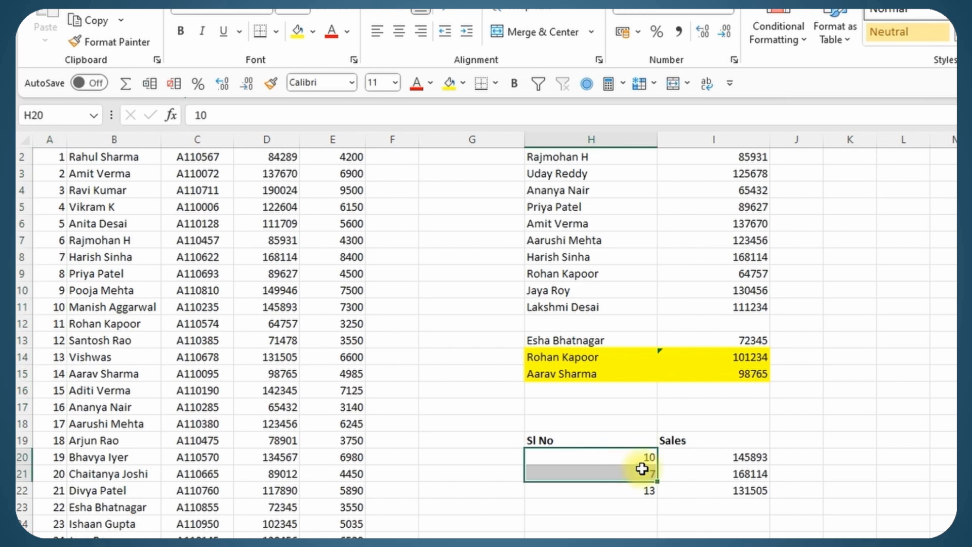
pyautogui.moveTo(737, 462); pyautogui.dragTo(726, 491)
pyautogui.click(484, 375)
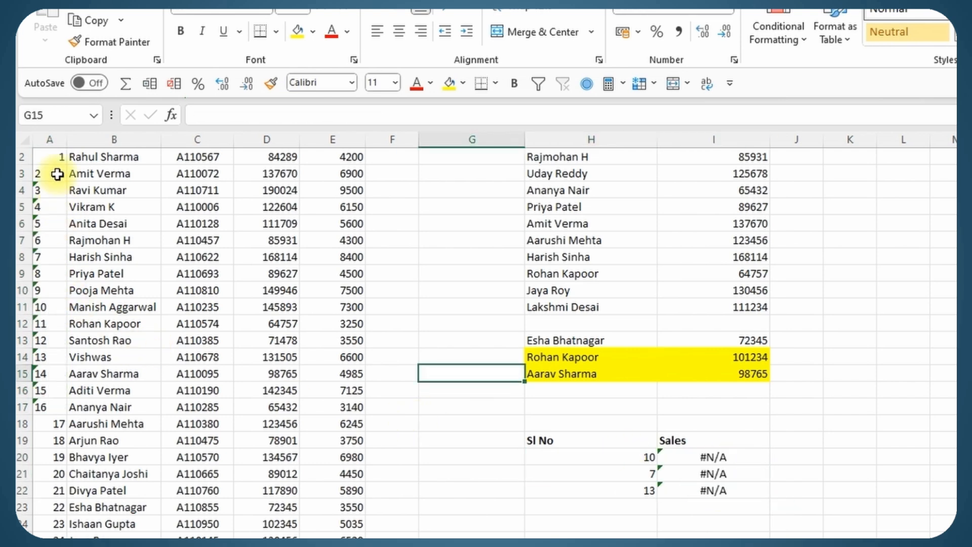
pyautogui.moveTo(57, 174); pyautogui.dragTo(55, 398)
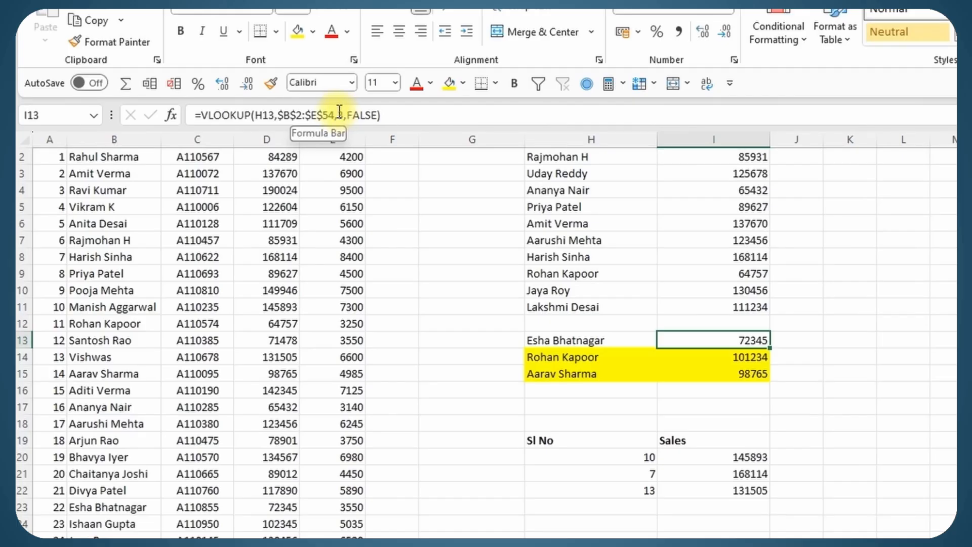
# Change I13's VLOOKUP column index from 3 to 6, producing #REF!
pyautogui.click(344, 115)
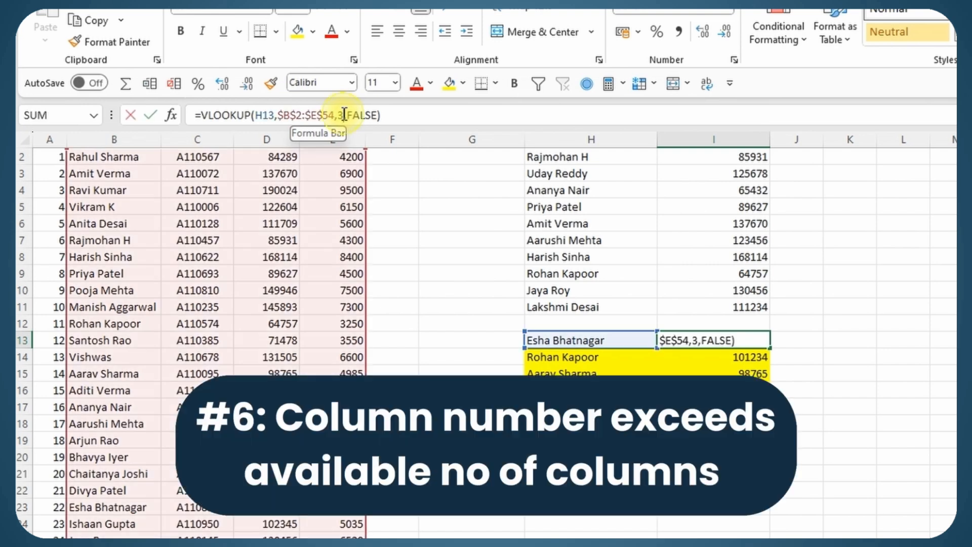
pyautogui.doubleClick(340, 115)
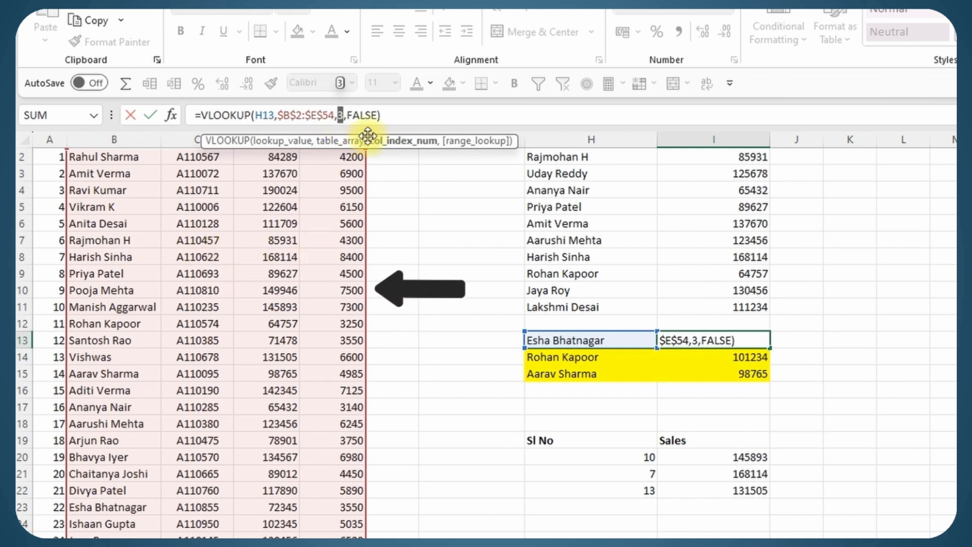
pyautogui.write('6')
pyautogui.press('Return')
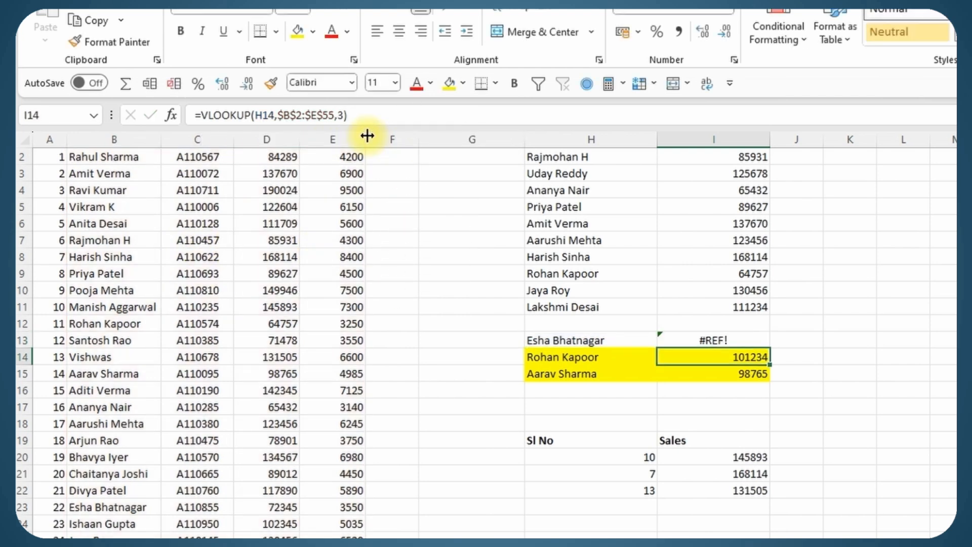
pyautogui.click(741, 338)
pyautogui.doubleClick(341, 114)
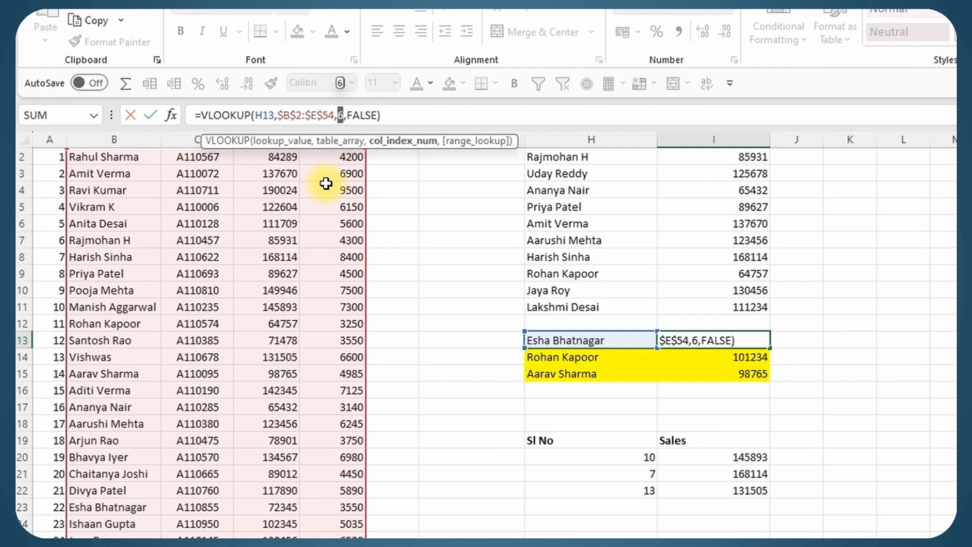
pyautogui.write('4')
pyautogui.hotkey('ctrl', 'Return')
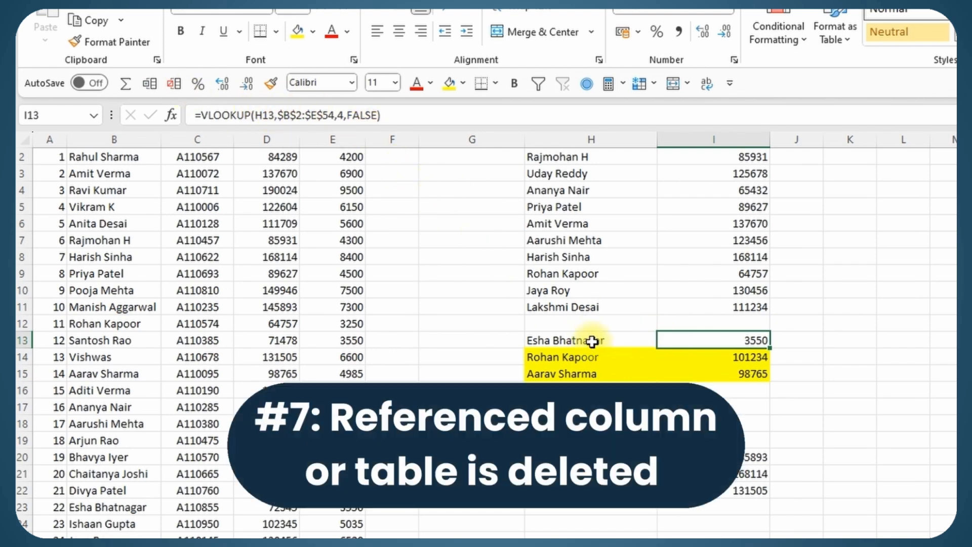
pyautogui.click(593, 342)
pyautogui.rightClick(595, 342)
pyautogui.click(677, 443)
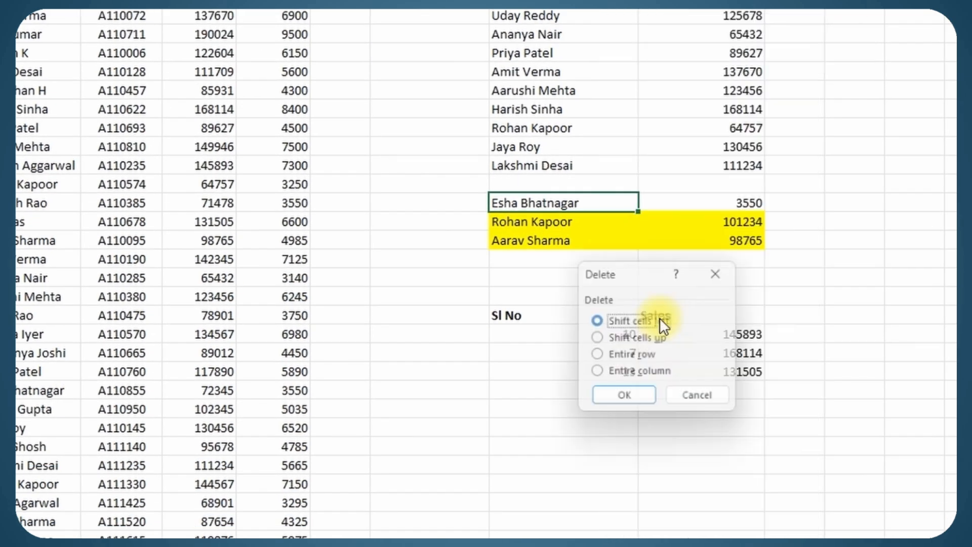
pyautogui.click(621, 394)
pyautogui.hotkey('ctrl', 'z')
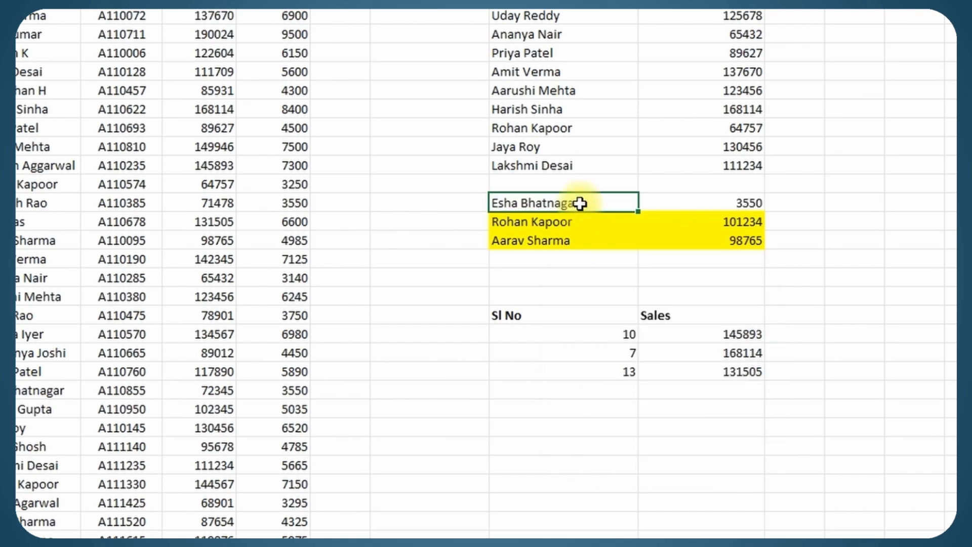
pyautogui.moveTo(49, 140); pyautogui.dragTo(360, 150)
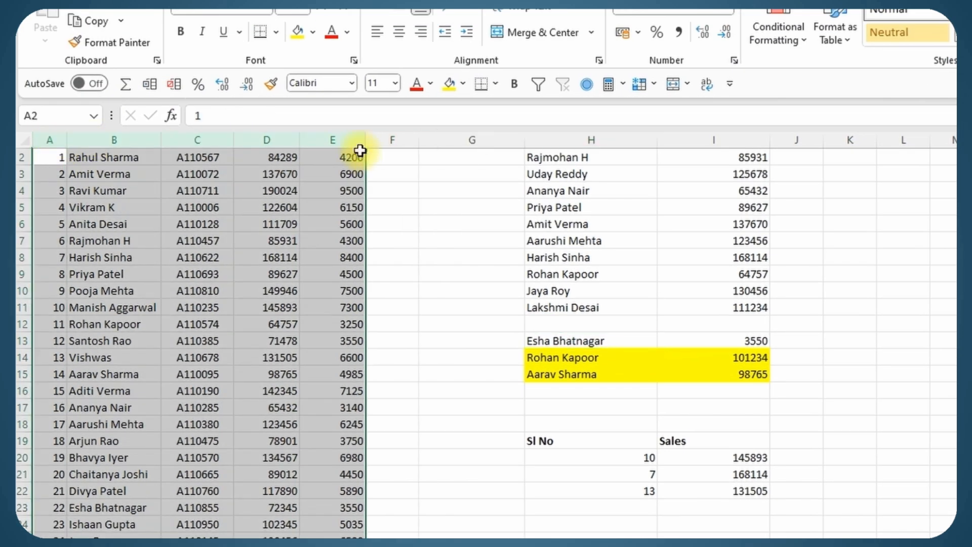
pyautogui.rightClick(360, 150)
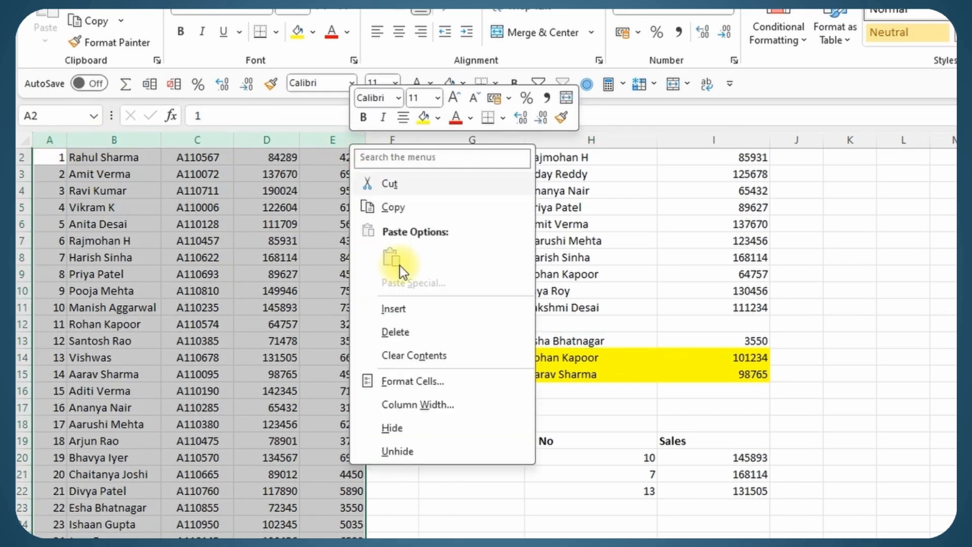
pyautogui.click(405, 330)
pyautogui.moveTo(385, 184); pyautogui.dragTo(380, 311)
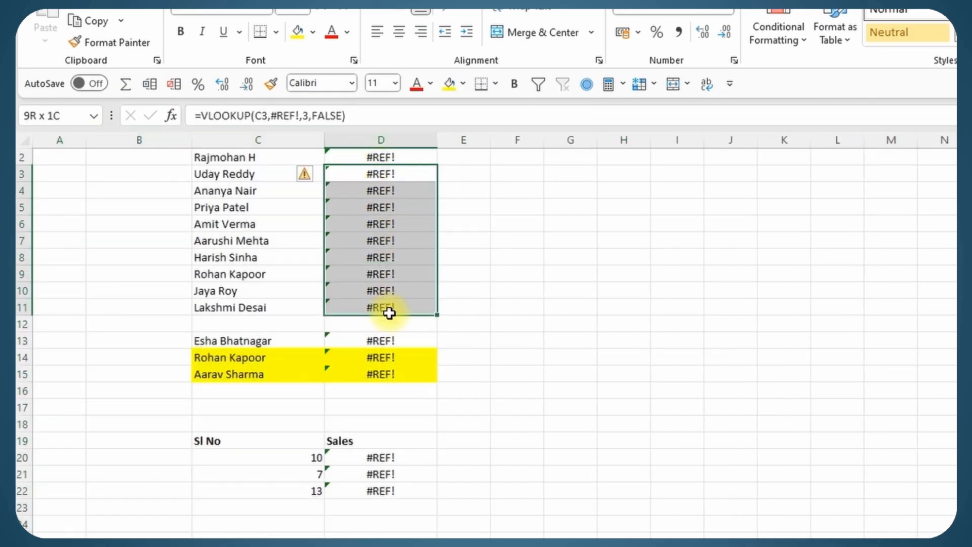
pyautogui.hotkey('ctrl', 'z')
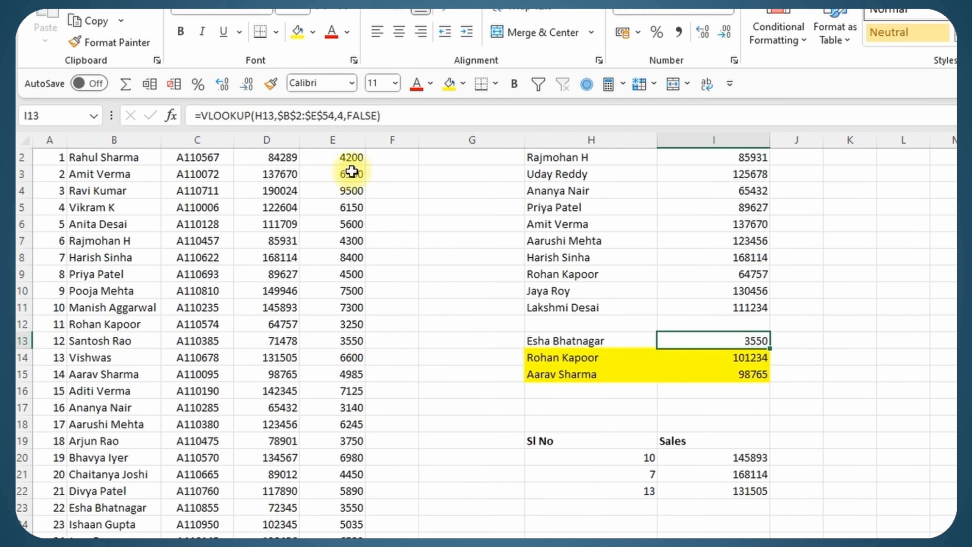
pyautogui.moveTo(261, 115); pyautogui.dragTo(318, 118)
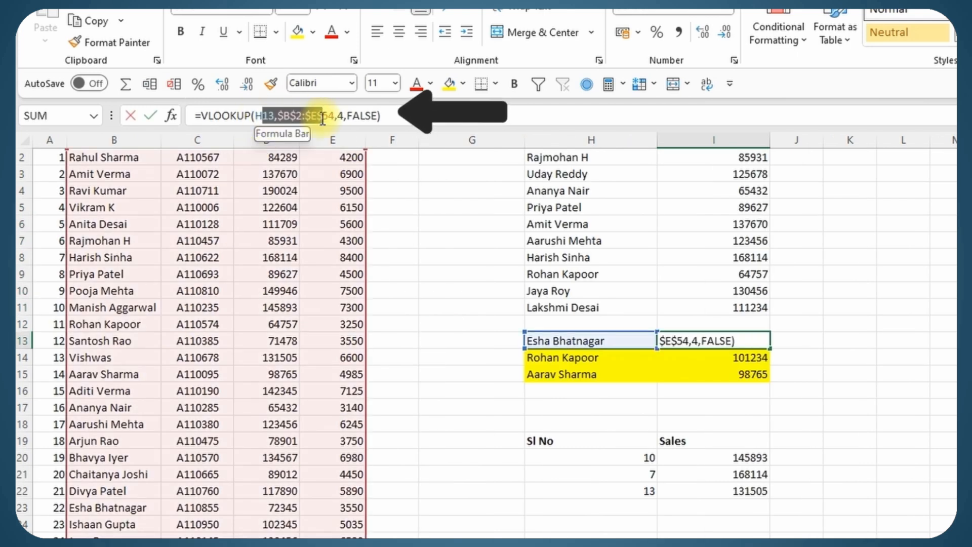